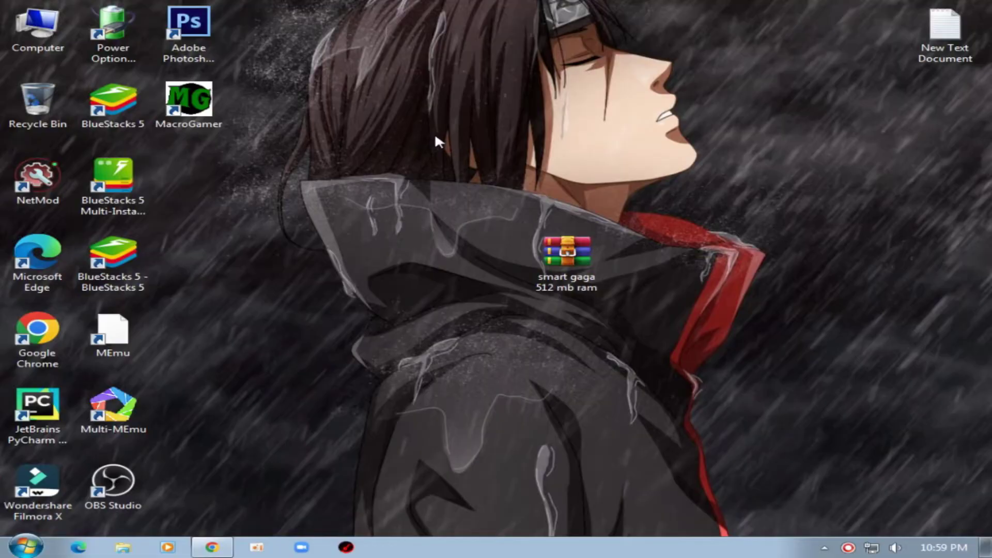
{"action": "right_click", "coordinate": [456, 133]}
{"action": "left_click", "coordinate": [492, 173]}
{"action": "left_click_drag", "start_coordinate": [482, 217], "coordinate": [597, 306]}
{"action": "right_click", "coordinate": [380, 190]}
{"action": "left_click", "coordinate": [412, 228]}
{"action": "left_click_drag", "start_coordinate": [463, 206], "coordinate": [454, 232]}
{"action": "right_click", "coordinate": [346, 182]}
{"action": "left_click", "coordinate": [411, 220]}
Switch to Chrome, start downloading smart gaga 512 mb ram from its MediaFire page, and cancel the download.
{"action": "left_click", "coordinate": [212, 547]}
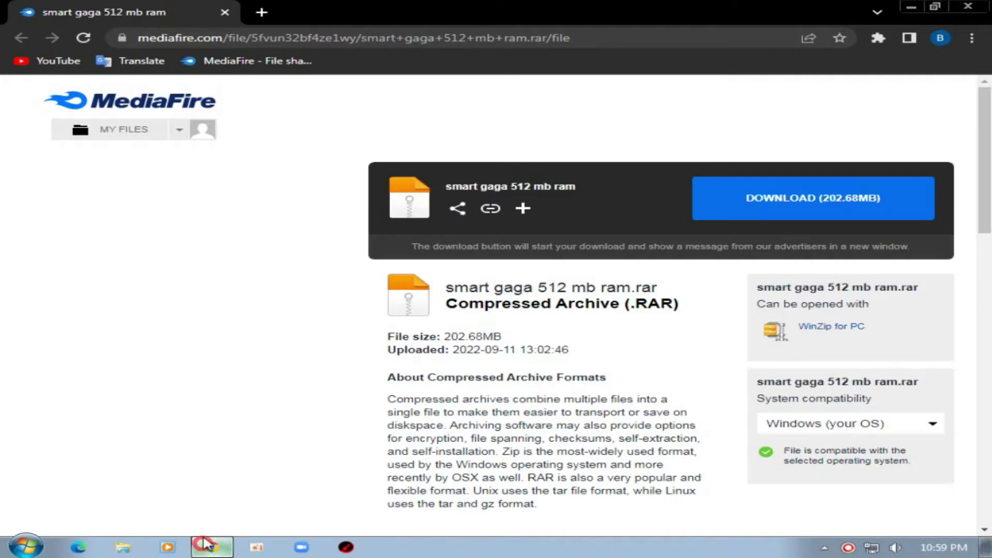
{"action": "triple_click", "coordinate": [541, 191]}
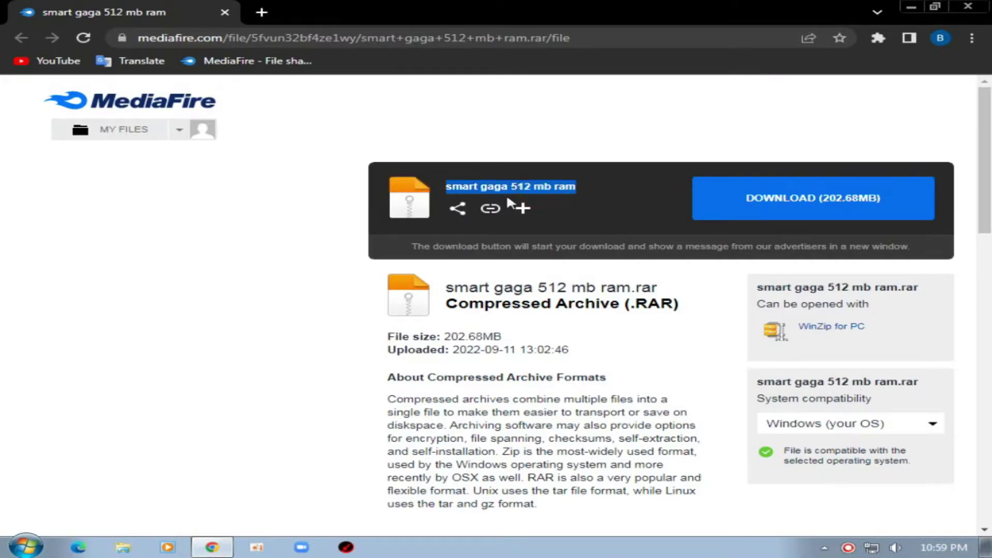
{"action": "left_click", "coordinate": [854, 204]}
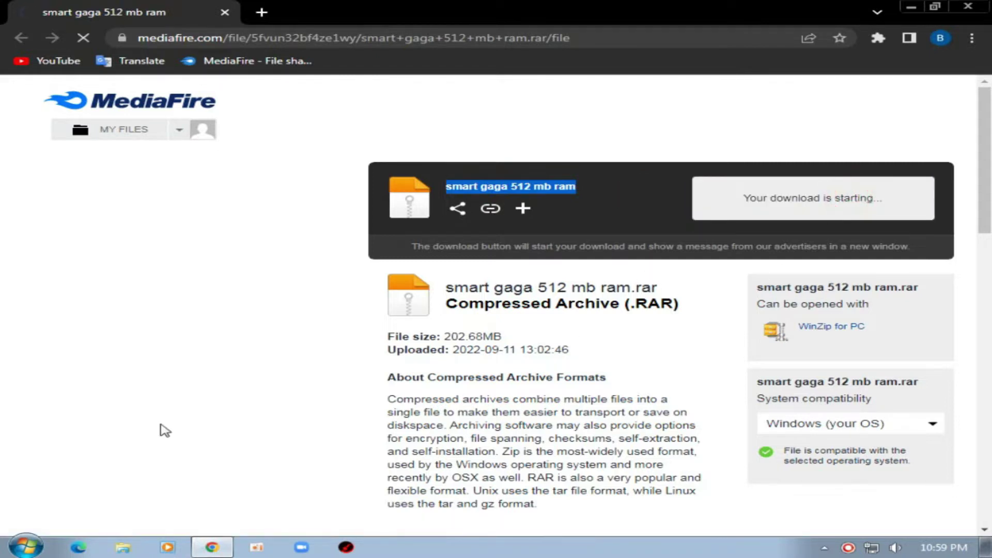
{"action": "left_click", "coordinate": [206, 515]}
{"action": "left_click", "coordinate": [212, 488]}
{"action": "left_click", "coordinate": [968, 6]}
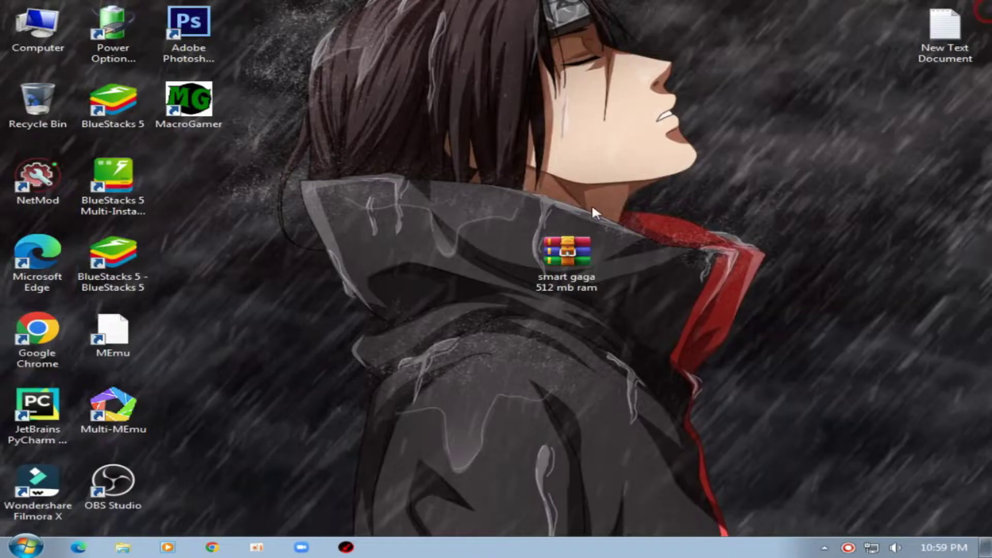
Check the file size of the smart gaga 512 mb ram archive in its properties.
{"action": "right_click", "coordinate": [326, 154]}
{"action": "left_click", "coordinate": [379, 196]}
{"action": "left_click", "coordinate": [568, 235]}
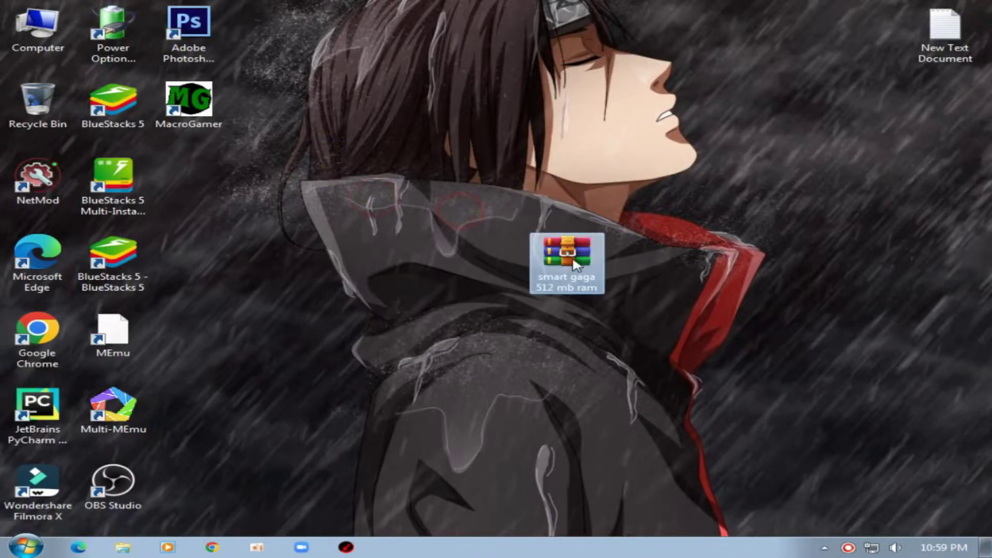
{"action": "right_click", "coordinate": [571, 233]}
{"action": "left_click", "coordinate": [602, 525]}
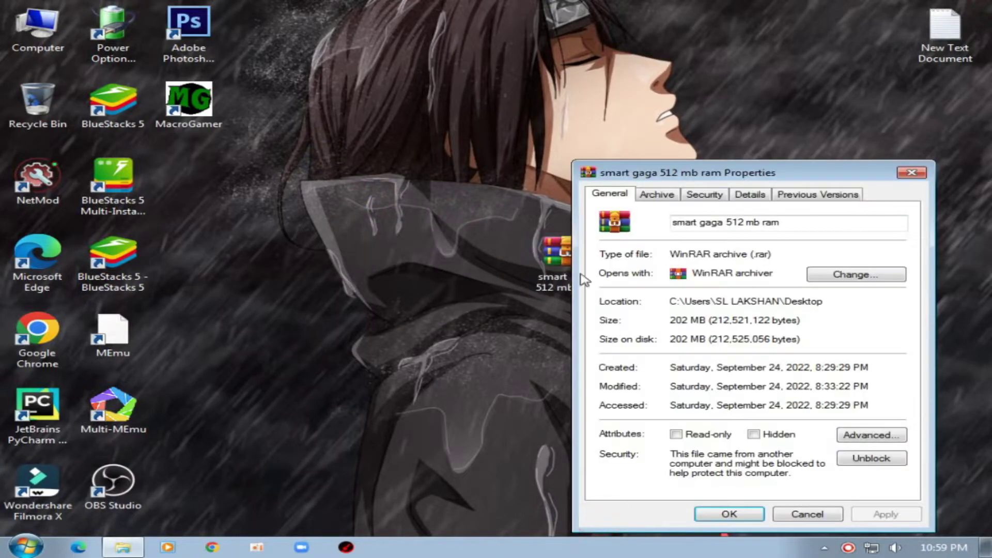
{"action": "left_click_drag", "start_coordinate": [670, 320], "coordinate": [707, 320]}
{"action": "left_click", "coordinate": [682, 320]}
{"action": "left_click", "coordinate": [911, 172]}
Extract the smart gaga 512 mb ram archive directly onto the desktop and look inside the extracted folder.
{"action": "right_click", "coordinate": [474, 99]}
{"action": "left_click", "coordinate": [512, 139]}
{"action": "right_click", "coordinate": [563, 253]}
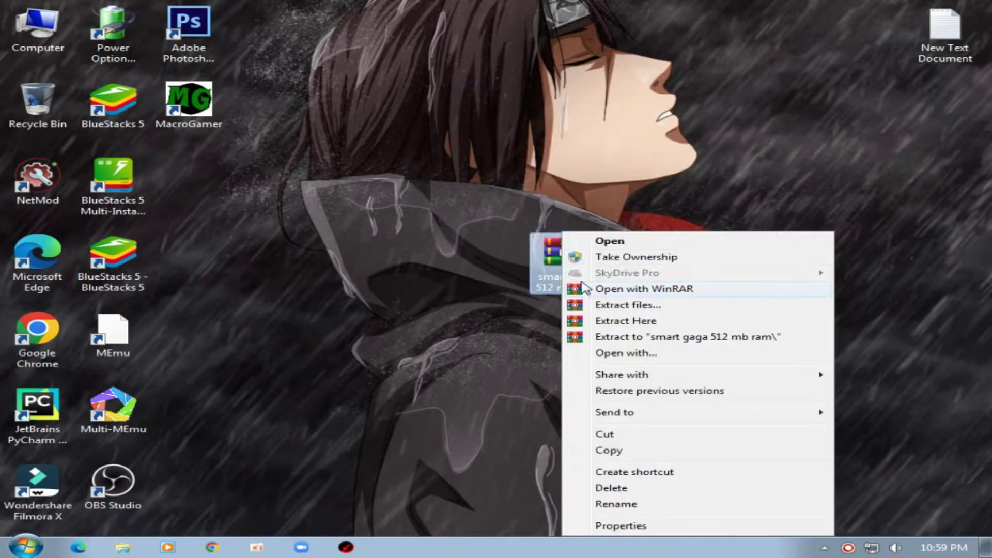
{"action": "left_click", "coordinate": [639, 323]}
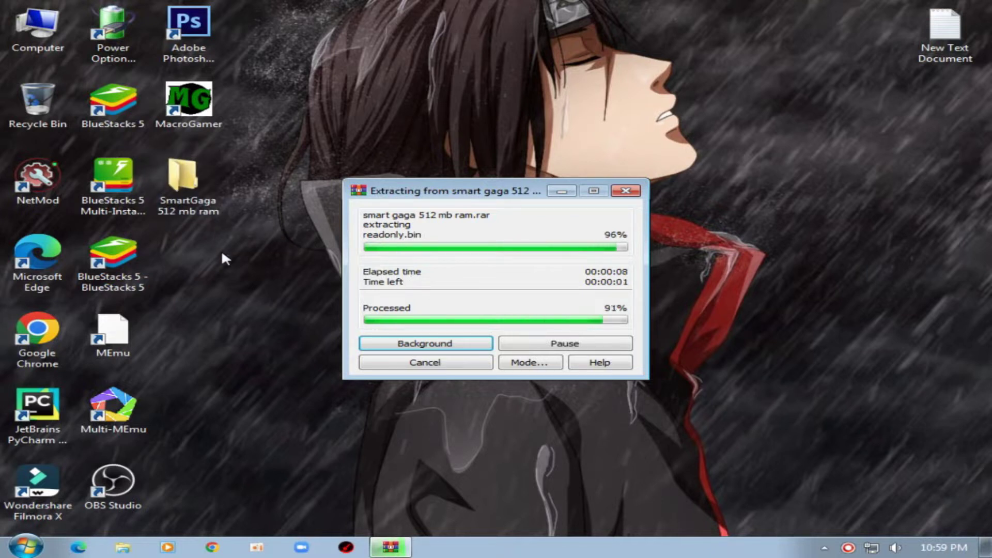
{"action": "double_click", "coordinate": [220, 200]}
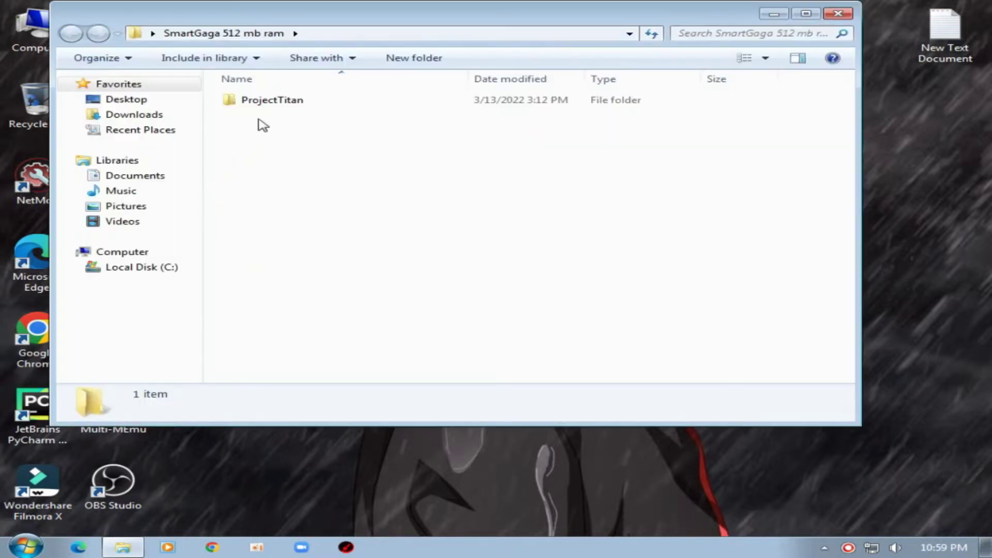
{"action": "left_click", "coordinate": [843, 14]}
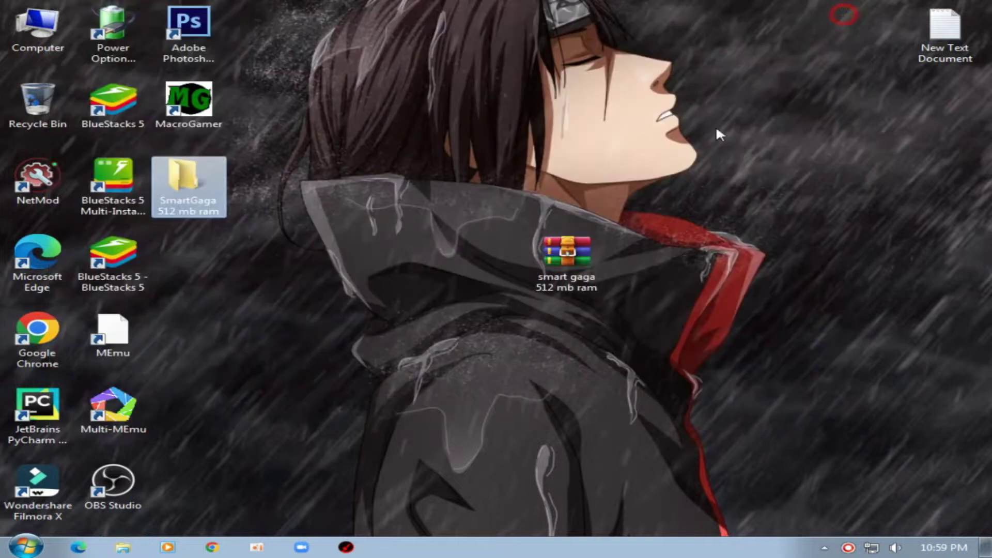
Move the SmartGaga 512 mb ram folder from the desktop into Program Files (x86) on Local Disk (C:).
{"action": "right_click", "coordinate": [197, 217]}
{"action": "left_click", "coordinate": [251, 412]}
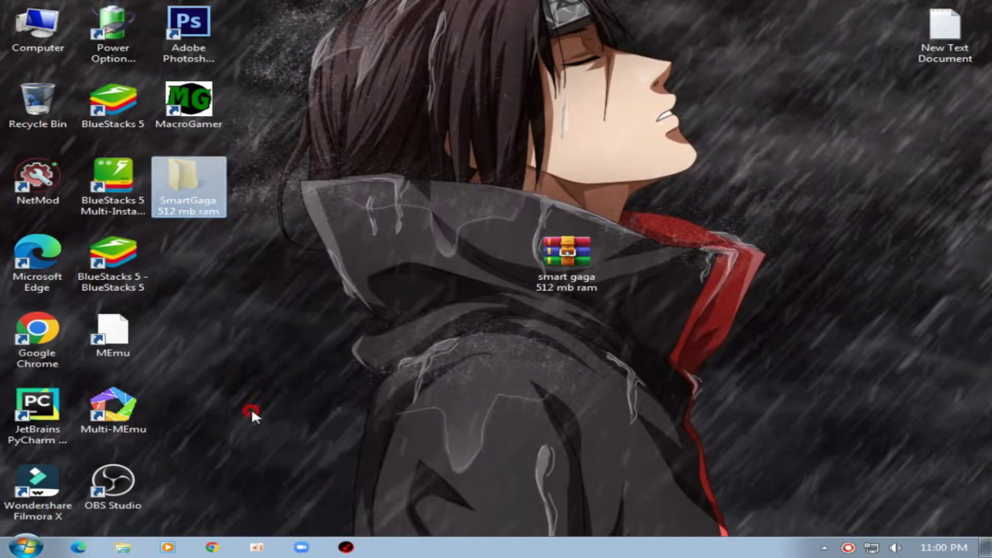
{"action": "left_click_drag", "start_coordinate": [165, 180], "coordinate": [239, 254]}
{"action": "left_click", "coordinate": [10, 23]}
{"action": "double_click", "coordinate": [10, 23]}
{"action": "double_click", "coordinate": [317, 116]}
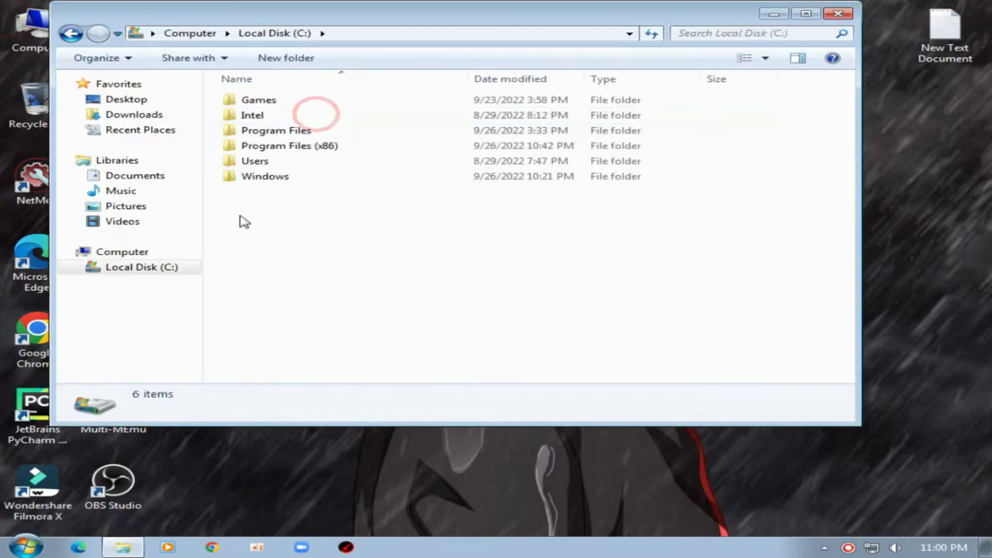
{"action": "left_click", "coordinate": [269, 149]}
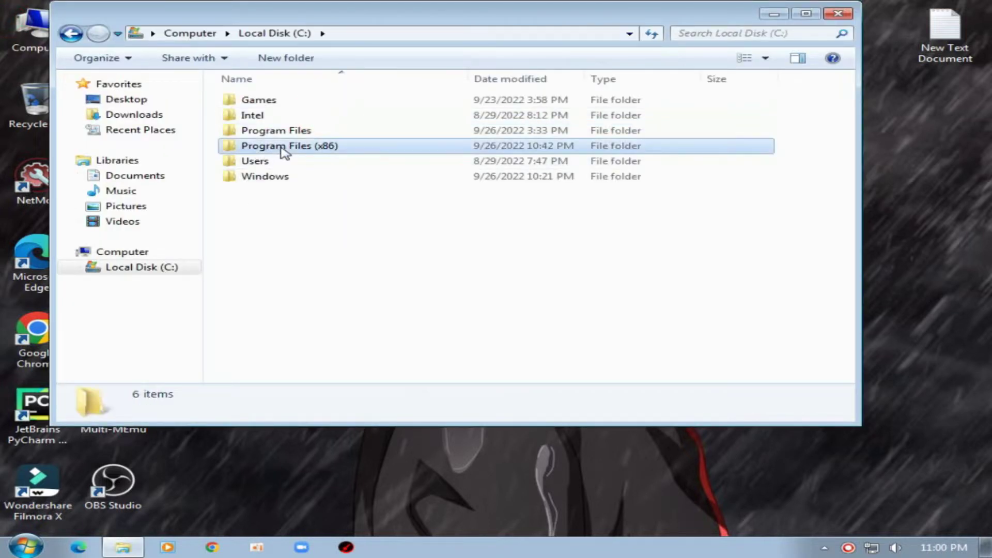
{"action": "double_click", "coordinate": [310, 148]}
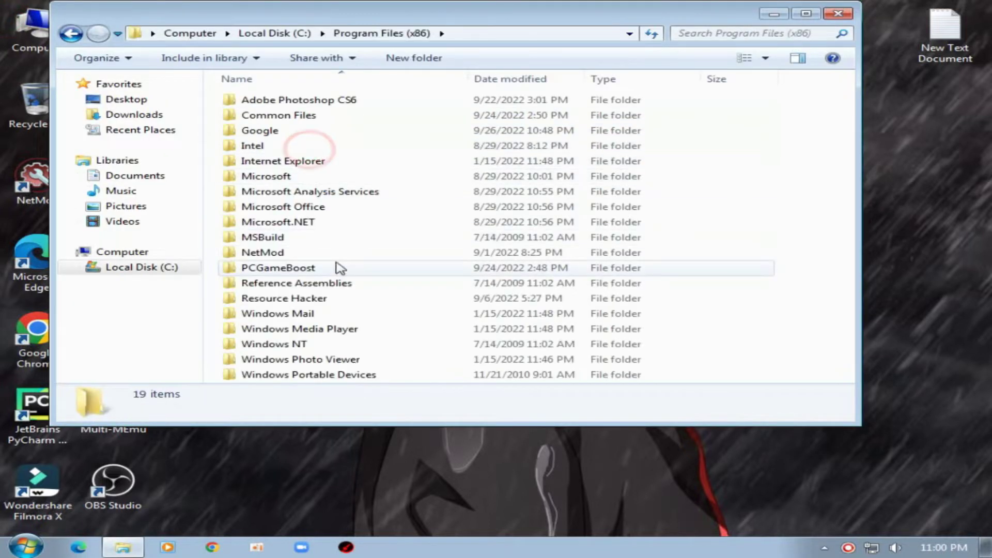
{"action": "right_click", "coordinate": [780, 174]}
{"action": "left_click", "coordinate": [825, 246]}
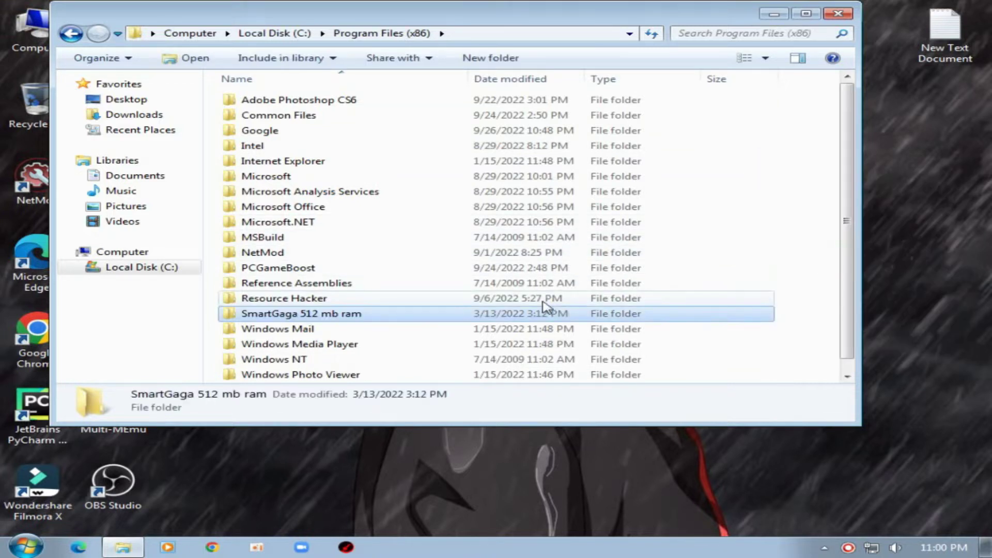
Create a desktop shortcut to the Launcher application in SmartGaga 512 mb ram's ProjectTitan\Engine subfolder.
{"action": "double_click", "coordinate": [353, 316]}
{"action": "double_click", "coordinate": [288, 102]}
{"action": "double_click", "coordinate": [250, 115]}
{"action": "scroll", "coordinate": [297, 257], "scroll_direction": "down", "scroll_amount": 20}
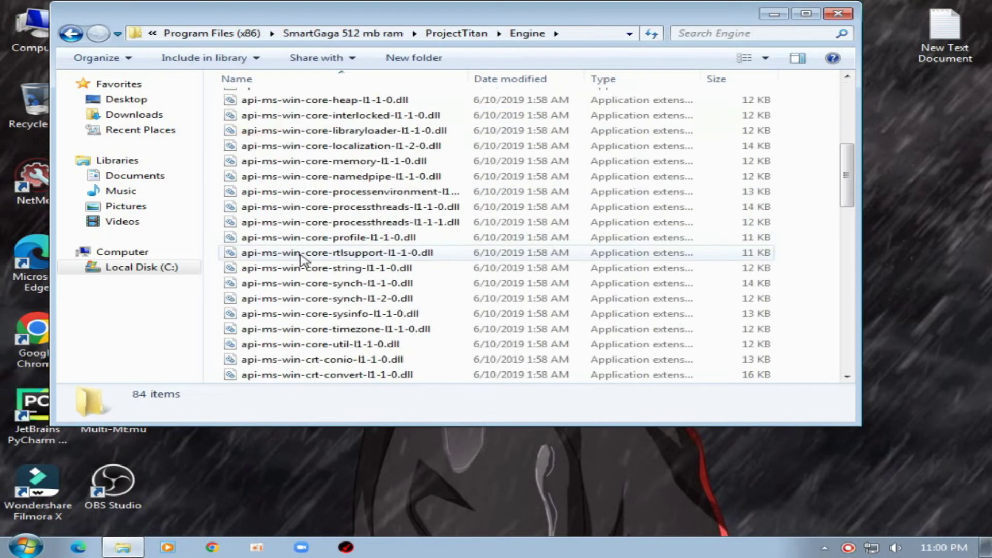
{"action": "left_click", "coordinate": [262, 271]}
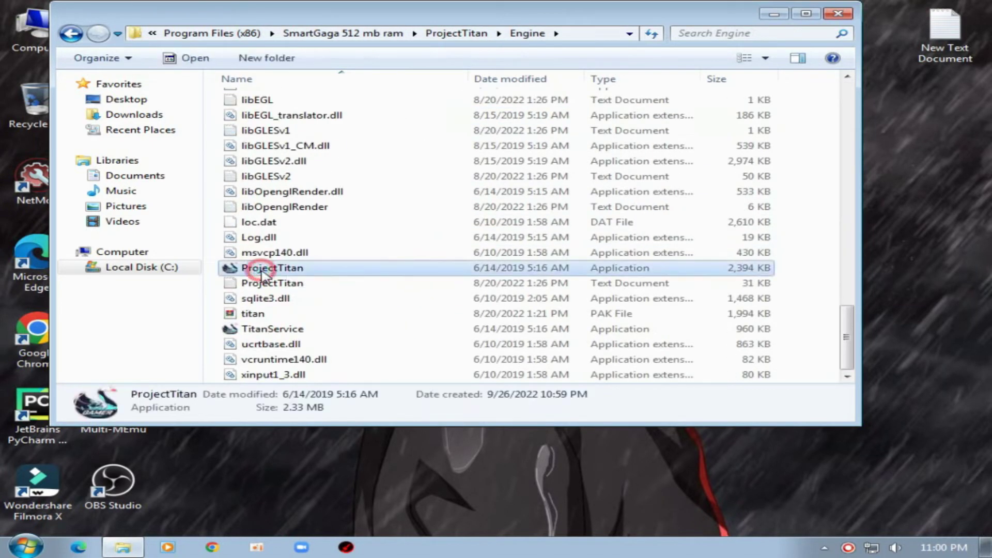
{"action": "scroll", "coordinate": [264, 274], "scroll_direction": "up", "scroll_amount": 3}
{"action": "left_click", "coordinate": [258, 189]}
{"action": "right_click", "coordinate": [258, 189]}
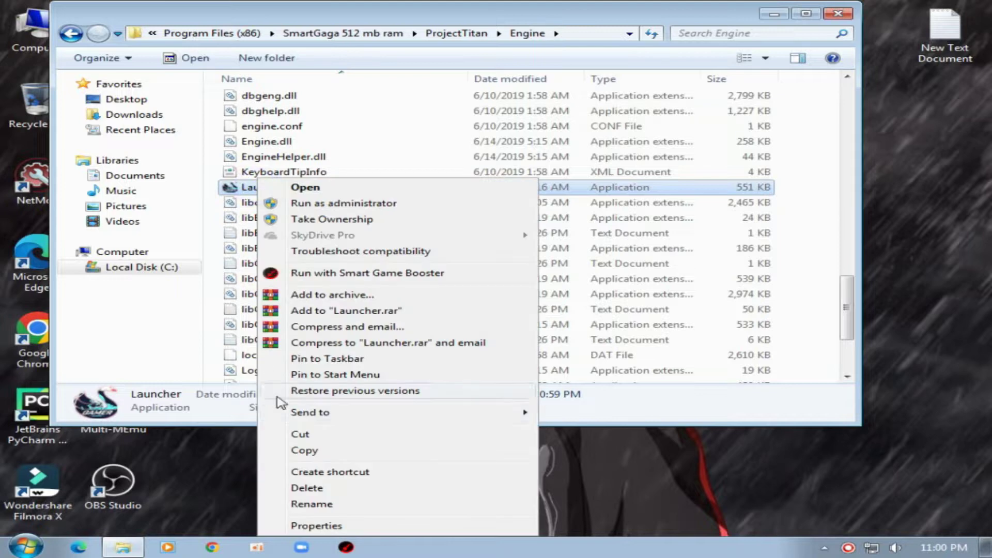
{"action": "mouse_move", "coordinate": [332, 416]}
{"action": "left_click", "coordinate": [553, 416]}
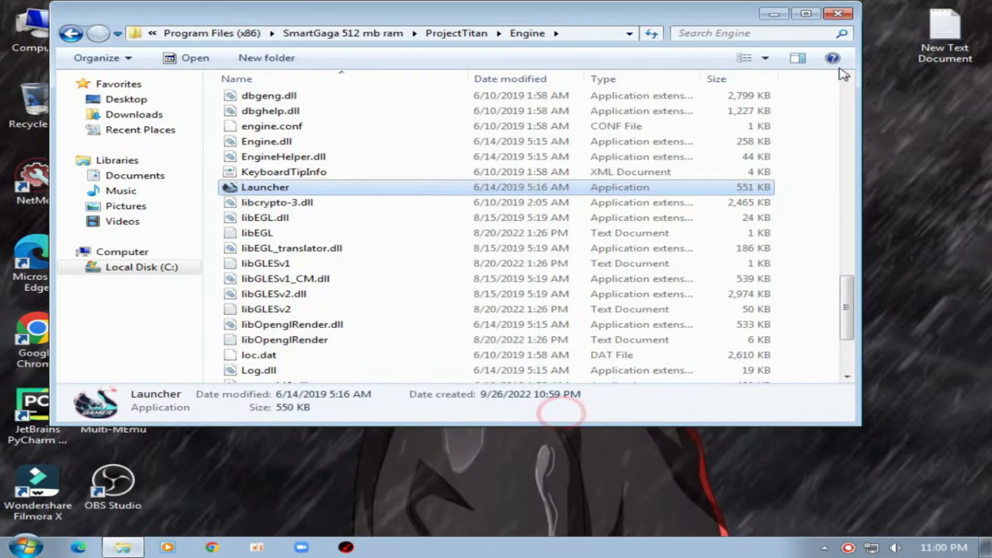
{"action": "left_click", "coordinate": [838, 13]}
Start SmartGaGa from the Launcher desktop shortcut with Windows Firewall access allowed, and open its app drawer.
{"action": "right_click", "coordinate": [341, 165]}
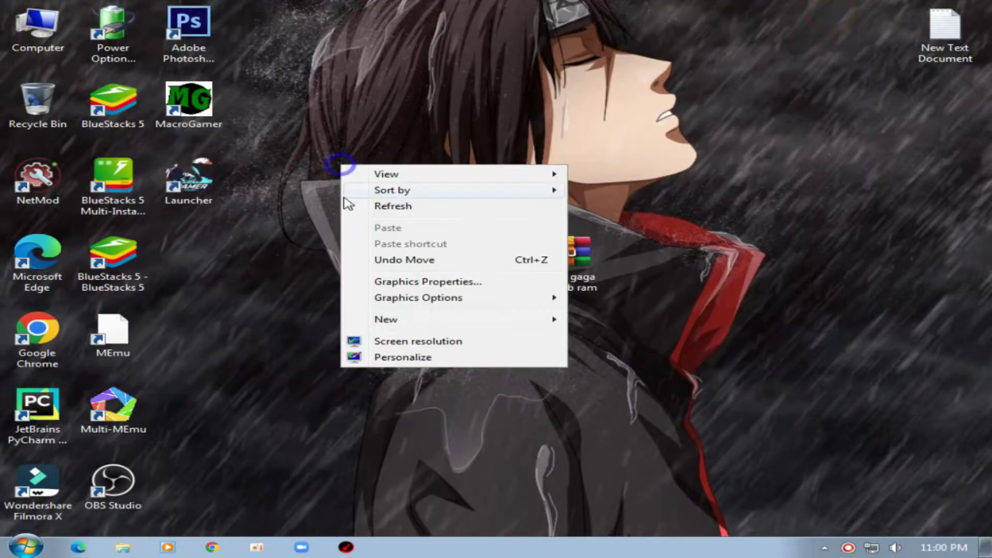
{"action": "left_click", "coordinate": [392, 206]}
{"action": "left_click_drag", "start_coordinate": [207, 206], "coordinate": [226, 197]}
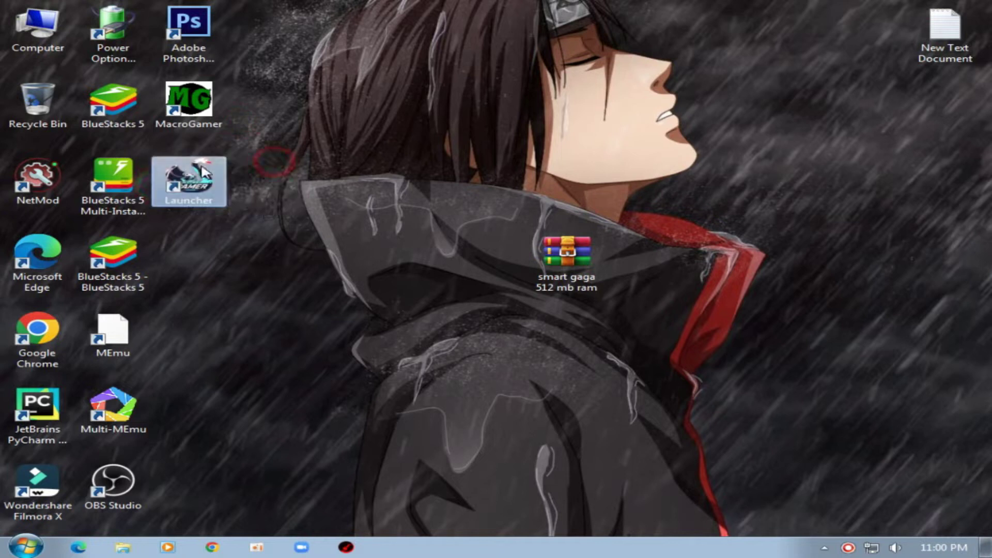
{"action": "double_click", "coordinate": [225, 197]}
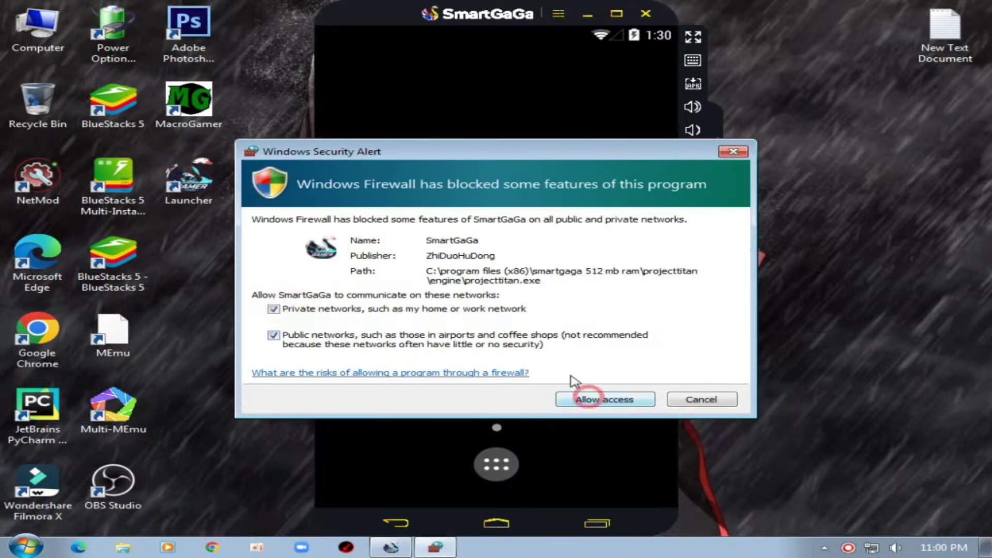
{"action": "left_click", "coordinate": [589, 398]}
{"action": "left_click", "coordinate": [493, 460]}
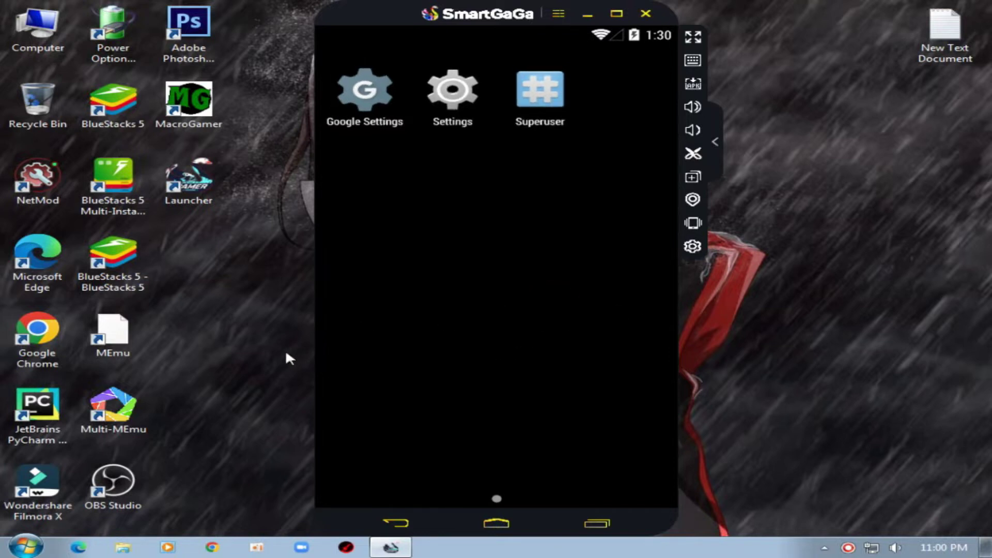
{"action": "left_click", "coordinate": [545, 330]}
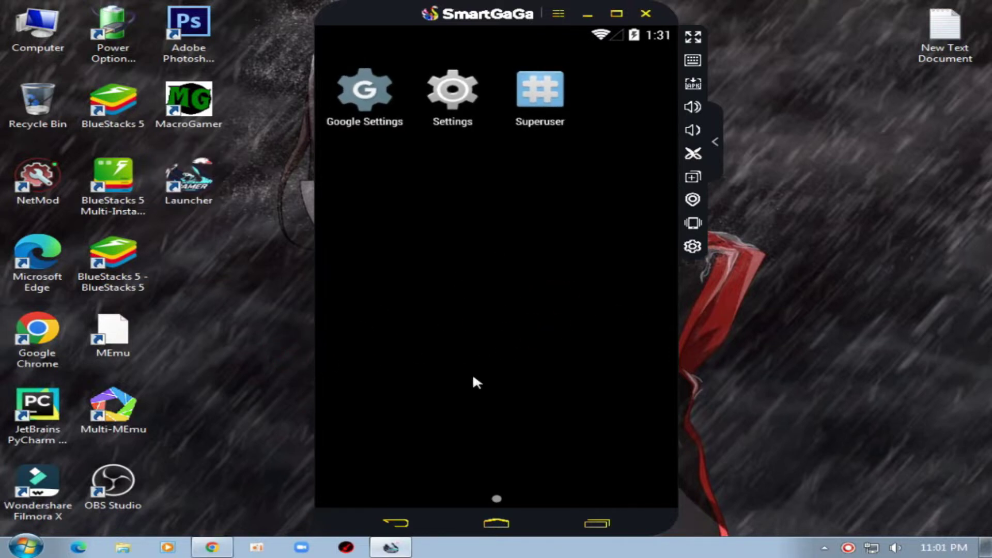
Switch to Chrome, start downloading ZArchiver 1.0.4 from its Uptodown page, and cancel the download.
{"action": "left_click", "coordinate": [211, 548]}
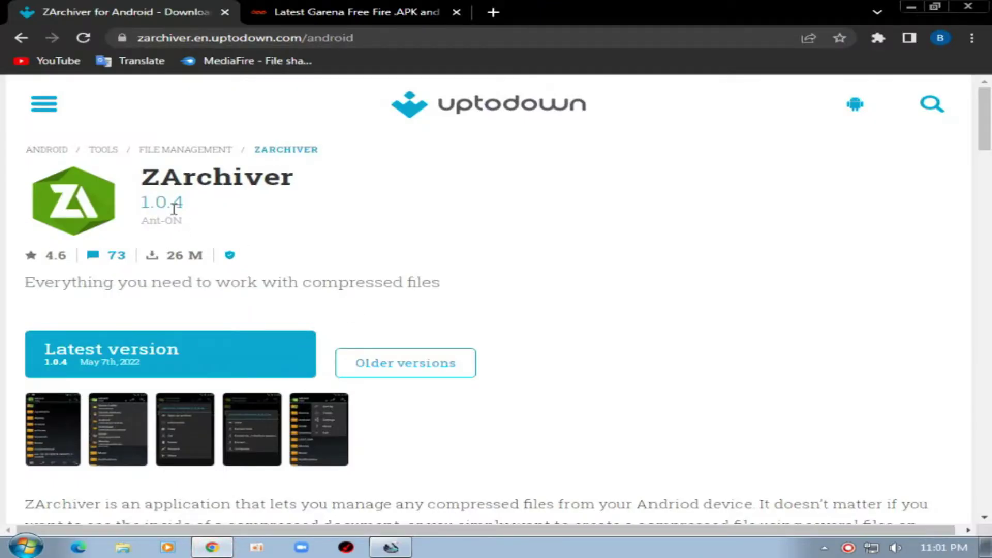
{"action": "left_click_drag", "start_coordinate": [154, 178], "coordinate": [328, 181]}
{"action": "left_click", "coordinate": [362, 177]}
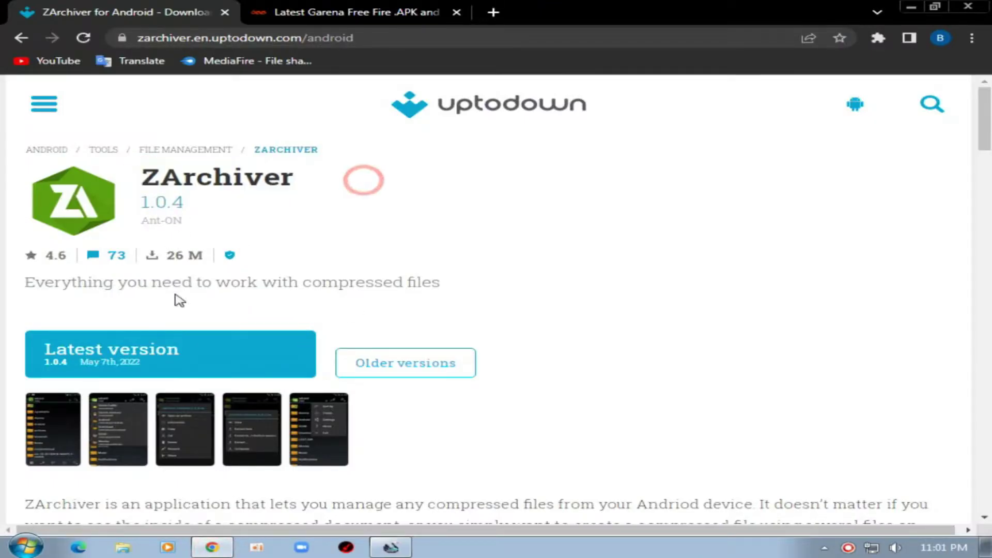
{"action": "left_click", "coordinate": [154, 356]}
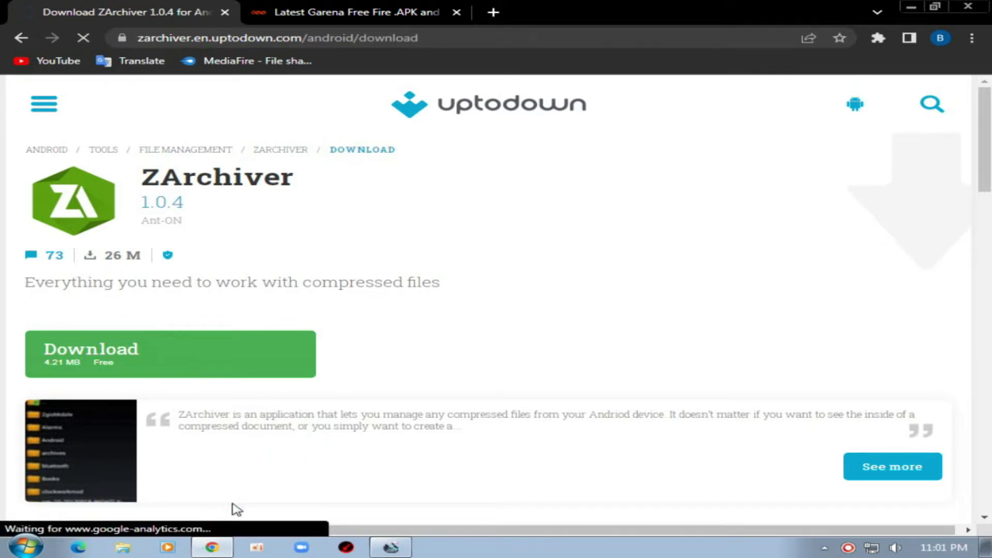
{"action": "left_click", "coordinate": [210, 512]}
{"action": "left_click", "coordinate": [247, 489]}
Start downloading the Garena Free Fire APK from the obbdownload.com page and cancel the download.
{"action": "left_click", "coordinate": [399, 10]}
{"action": "scroll", "coordinate": [274, 233], "scroll_direction": "down", "scroll_amount": 5}
{"action": "scroll", "coordinate": [55, 251], "scroll_direction": "up", "scroll_amount": 3}
{"action": "left_click_drag", "start_coordinate": [55, 251], "coordinate": [763, 288]}
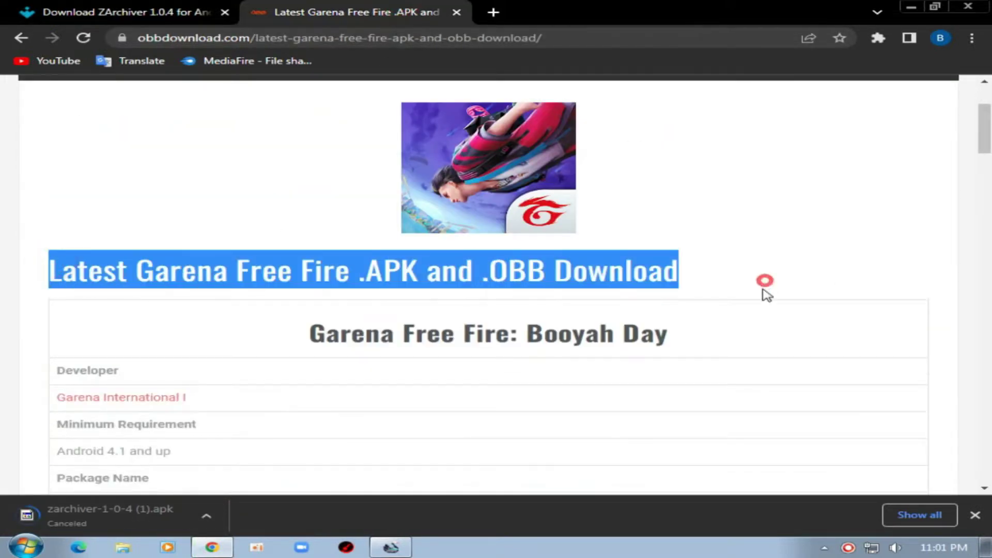
{"action": "scroll", "coordinate": [538, 310], "scroll_direction": "down", "scroll_amount": 8}
{"action": "double_click", "coordinate": [89, 230]}
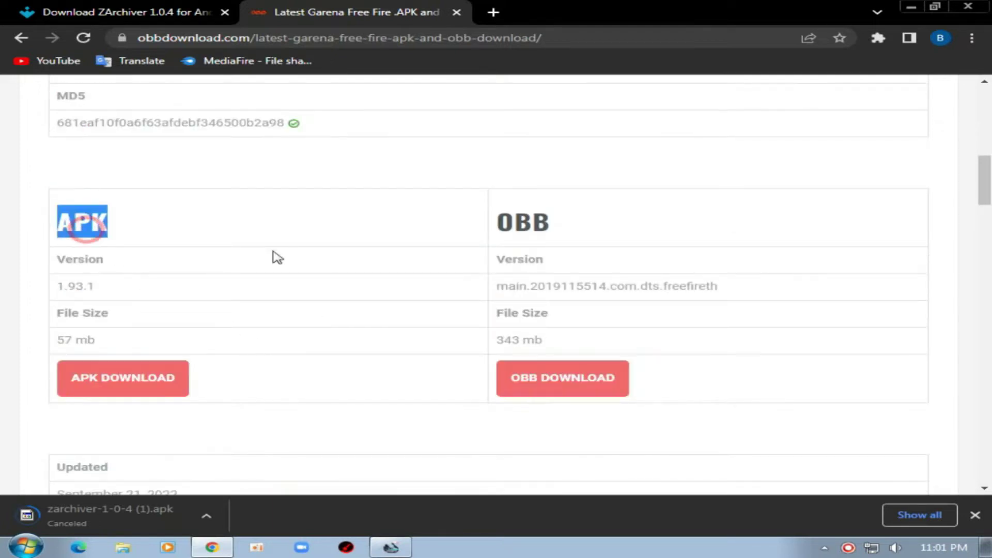
{"action": "left_click", "coordinate": [129, 388]}
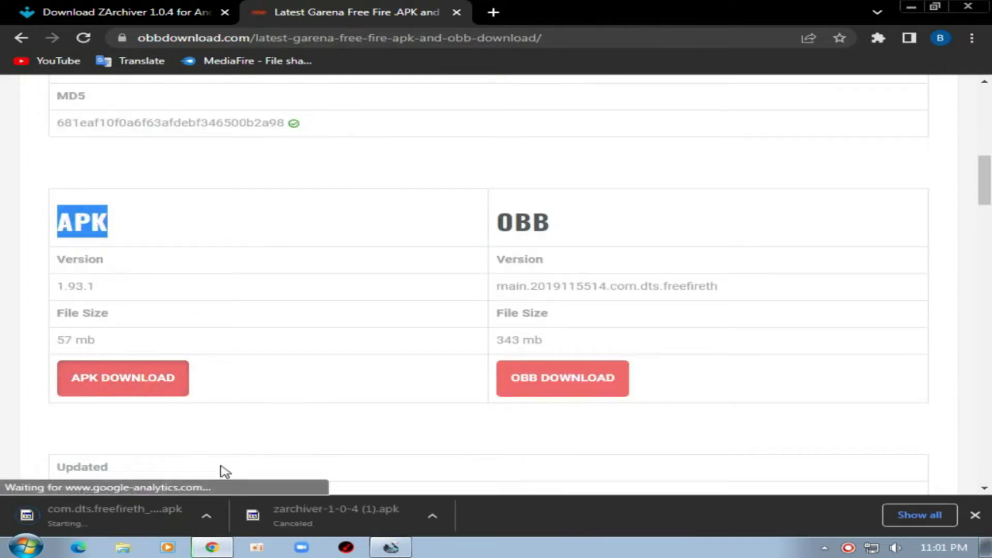
{"action": "left_click", "coordinate": [210, 515]}
{"action": "left_click", "coordinate": [241, 487]}
Start downloading the Garena Free Fire OBB file, cancel the download, and close the browser.
{"action": "left_click", "coordinate": [482, 215]}
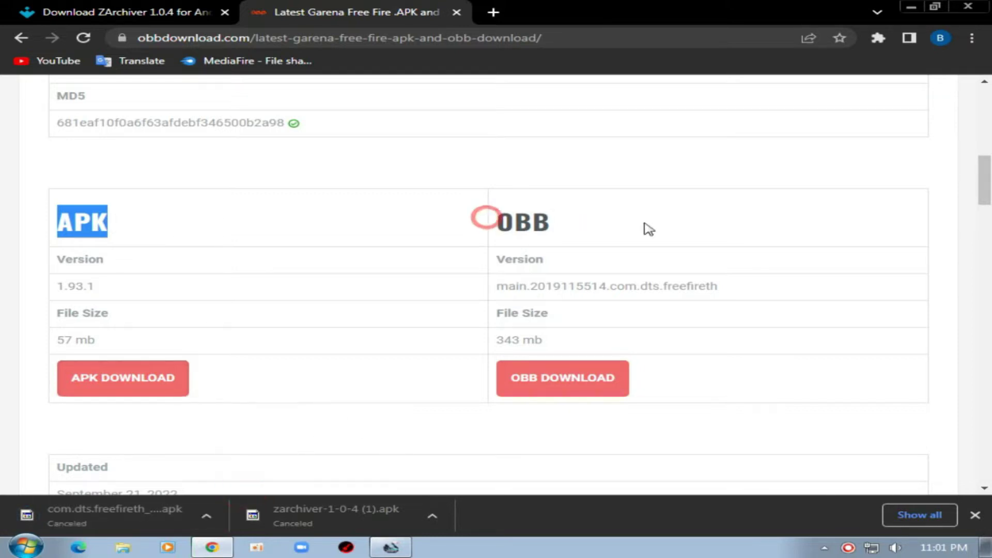
{"action": "double_click", "coordinate": [513, 224]}
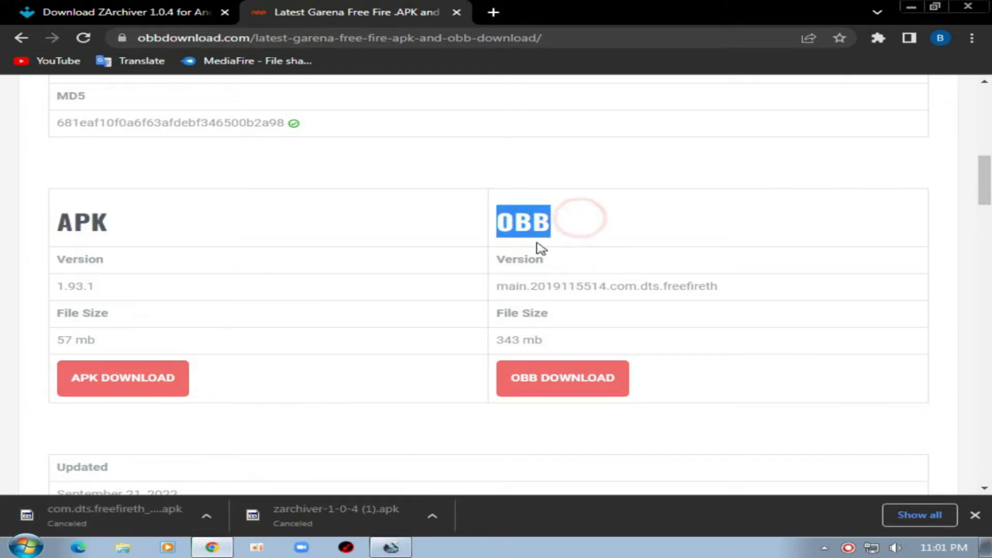
{"action": "left_click", "coordinate": [565, 379]}
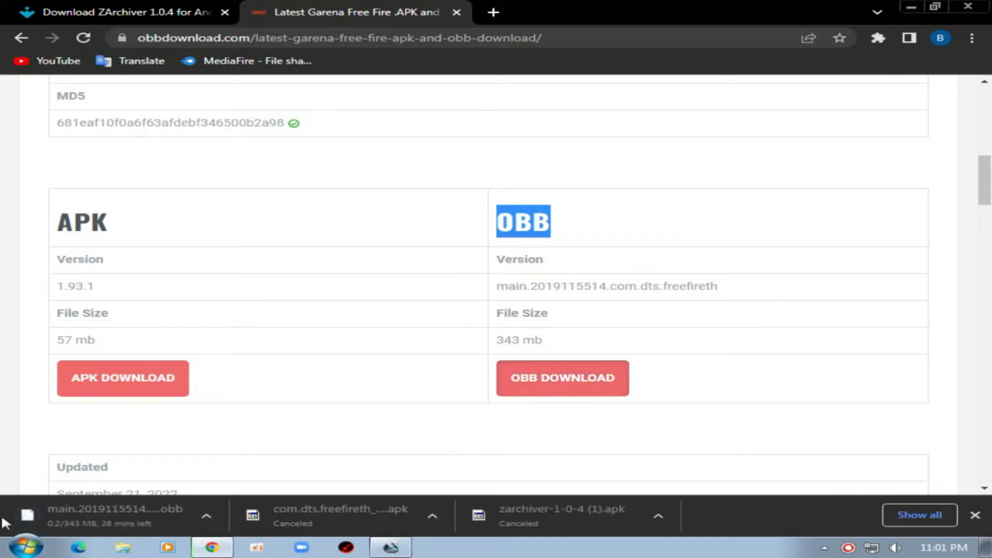
{"action": "left_click", "coordinate": [202, 514]}
{"action": "left_click", "coordinate": [244, 491]}
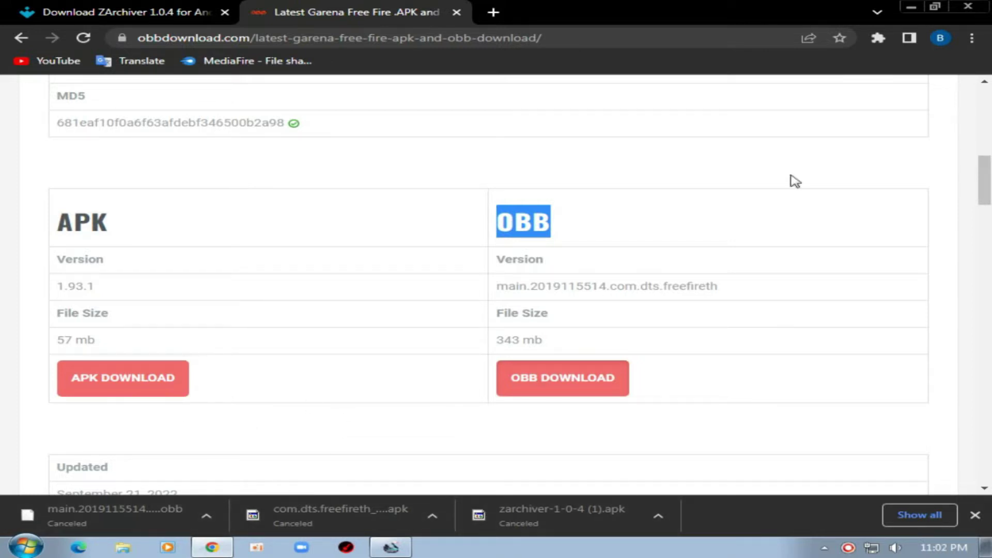
{"action": "left_click", "coordinate": [968, 7]}
Select the ZArchiver APK, Free Fire APK and Free Fire OBB files together on the desktop.
{"action": "right_click", "coordinate": [751, 61]}
{"action": "left_click", "coordinate": [805, 106]}
{"action": "right_click", "coordinate": [763, 37]}
{"action": "left_click", "coordinate": [802, 75]}
{"action": "left_click_drag", "start_coordinate": [795, 130], "coordinate": [922, 366]}
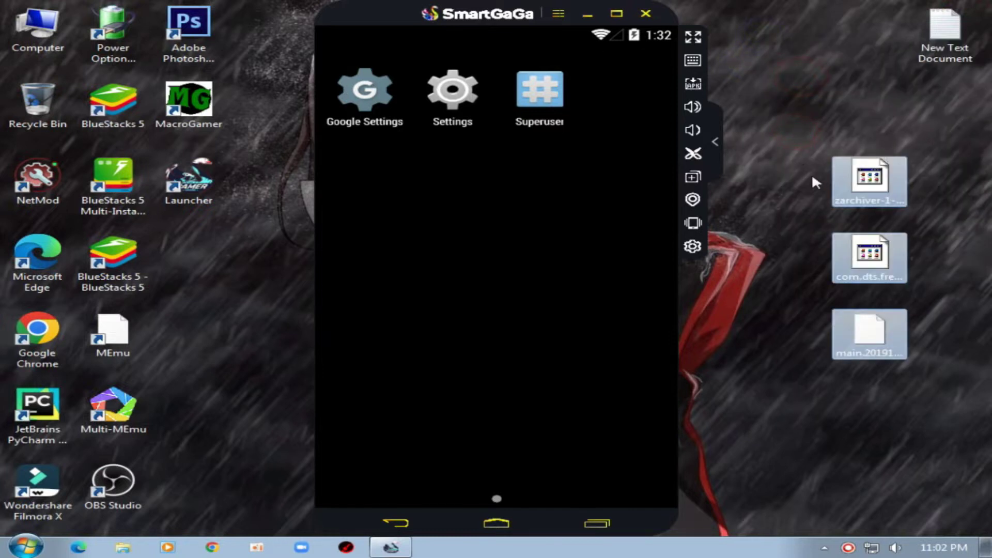
Check the ZArchiver APK's file size in its properties and install the APK in the SmartGaGa emulator.
{"action": "left_click", "coordinate": [869, 181]}
{"action": "left_click_drag", "start_coordinate": [868, 181], "coordinate": [873, 111]}
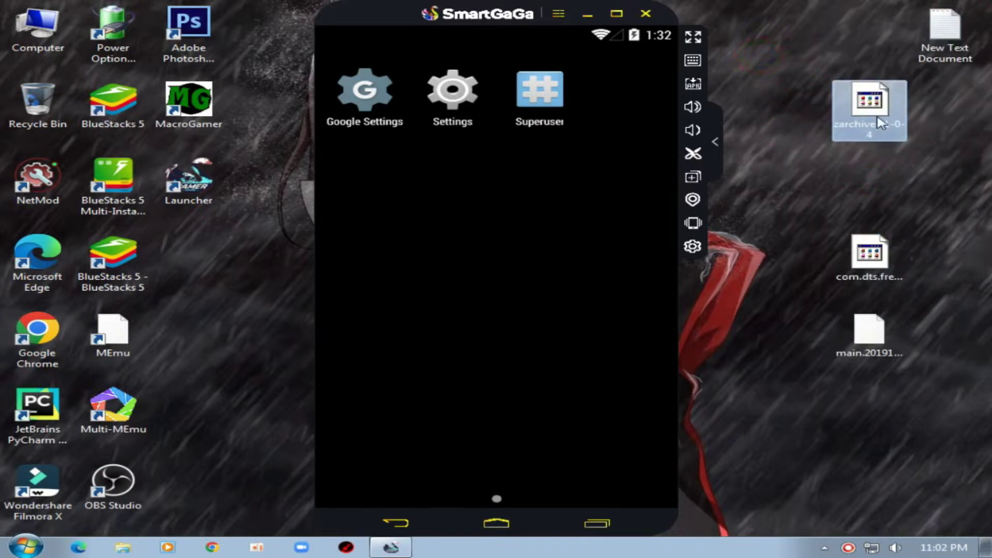
{"action": "right_click", "coordinate": [875, 120]}
{"action": "left_click", "coordinate": [744, 410]}
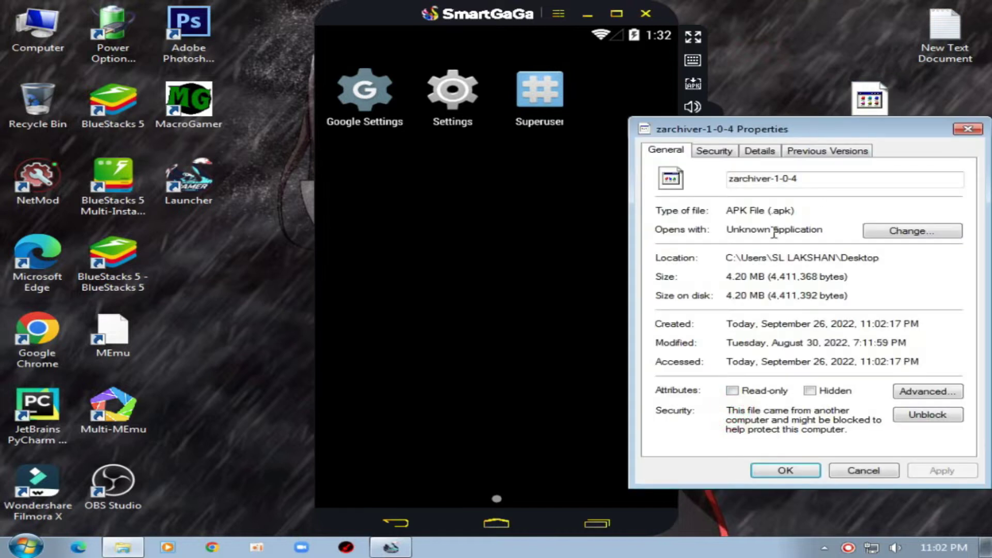
{"action": "left_click_drag", "start_coordinate": [772, 283], "coordinate": [727, 276]}
{"action": "left_click", "coordinate": [967, 129]}
{"action": "left_click_drag", "start_coordinate": [878, 115], "coordinate": [620, 326]}
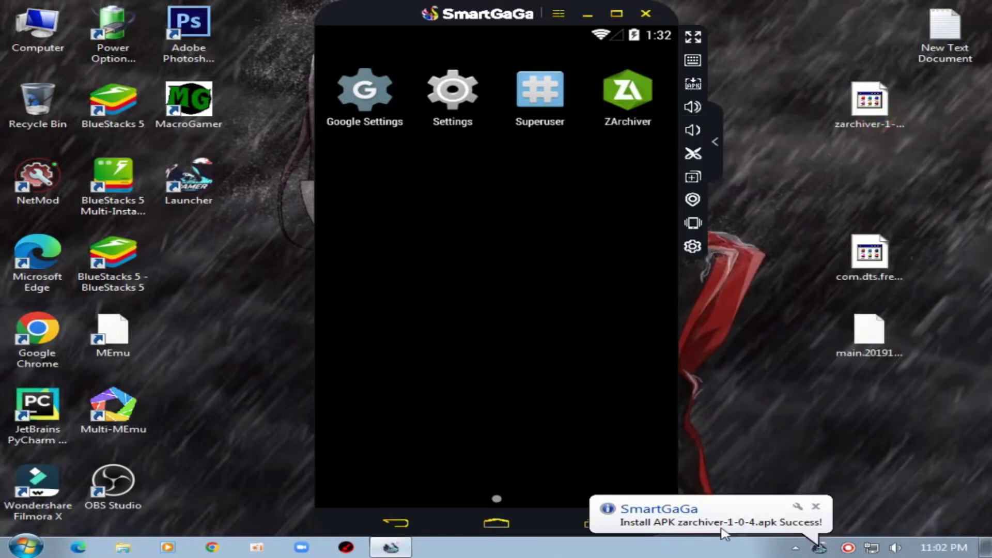
View the file properties of the Free Fire APK and install the APK in the emulator.
{"action": "mouse_move", "coordinate": [870, 252]}
{"action": "left_mouse_down"}
{"action": "mouse_move", "coordinate": [860, 234]}
{"action": "mouse_move", "coordinate": [870, 252]}
{"action": "left_mouse_up"}
{"action": "left_click_drag", "start_coordinate": [773, 183], "coordinate": [879, 274]}
{"action": "right_click", "coordinate": [870, 268]}
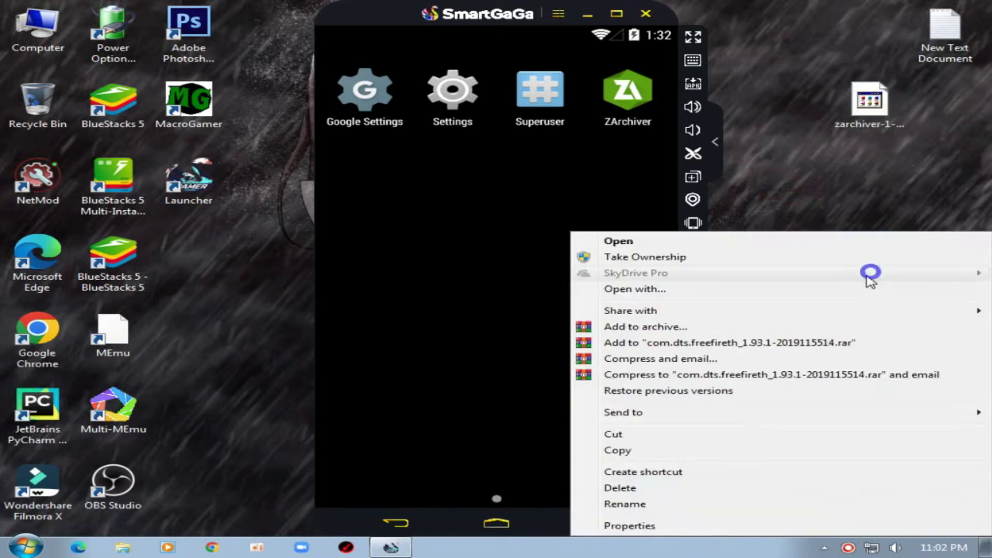
{"action": "left_click", "coordinate": [610, 524]}
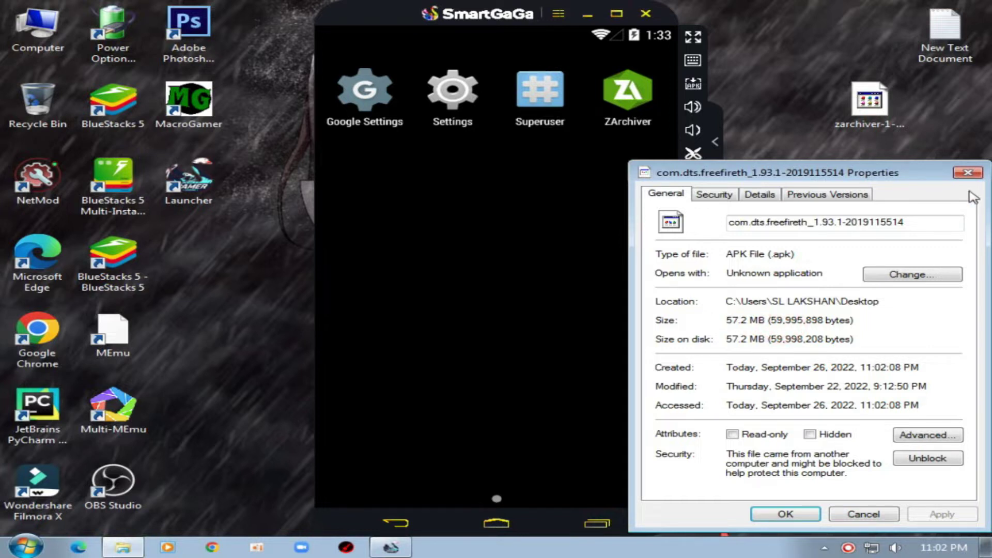
{"action": "left_click", "coordinate": [967, 172]}
{"action": "left_click_drag", "start_coordinate": [810, 216], "coordinate": [622, 357]}
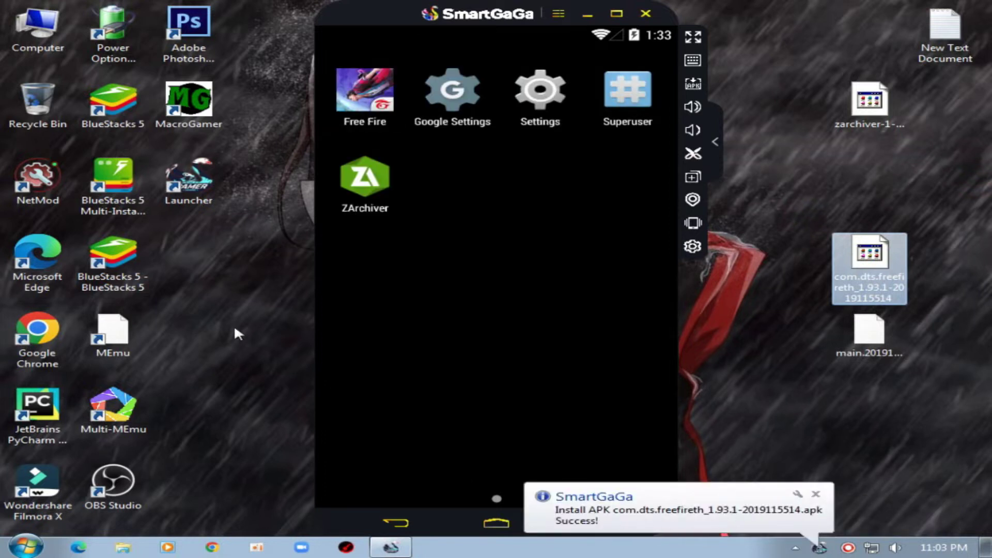
Create a new folder on the desktop and rename it com.dts.freefireth.
{"action": "right_click", "coordinate": [223, 303]}
{"action": "mouse_move", "coordinate": [396, 456]}
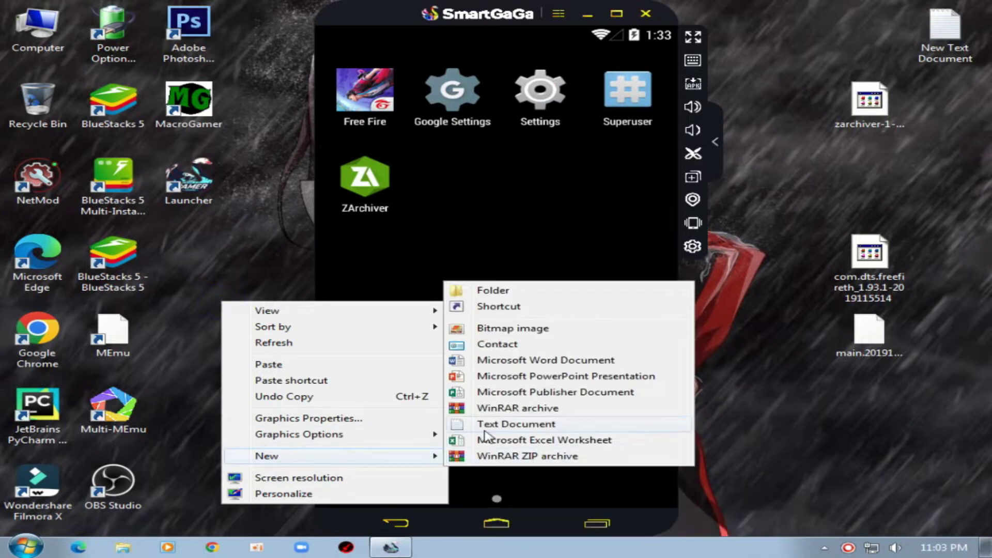
{"action": "left_click", "coordinate": [507, 292]}
{"action": "left_click", "coordinate": [254, 336]}
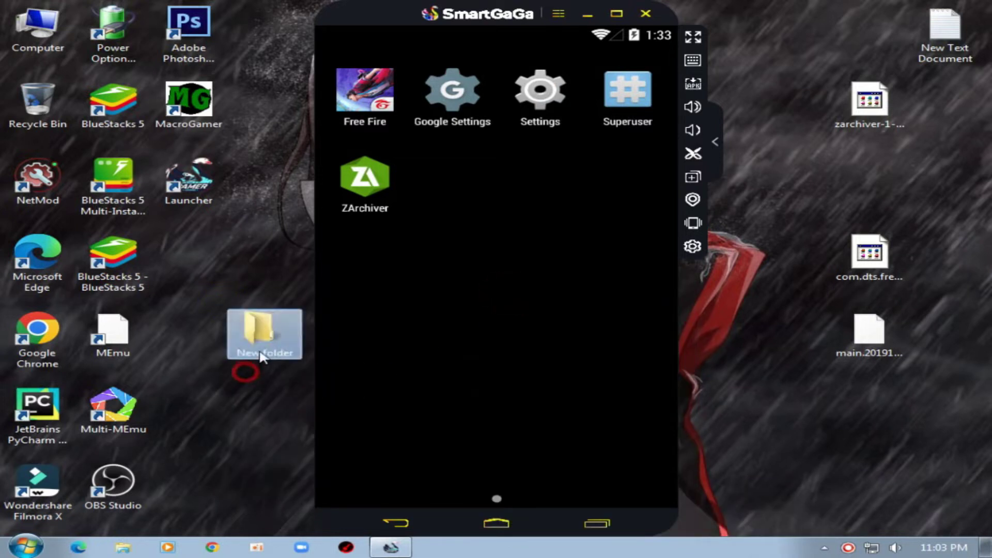
{"action": "right_click", "coordinate": [269, 338]}
{"action": "left_click", "coordinate": [310, 526]}
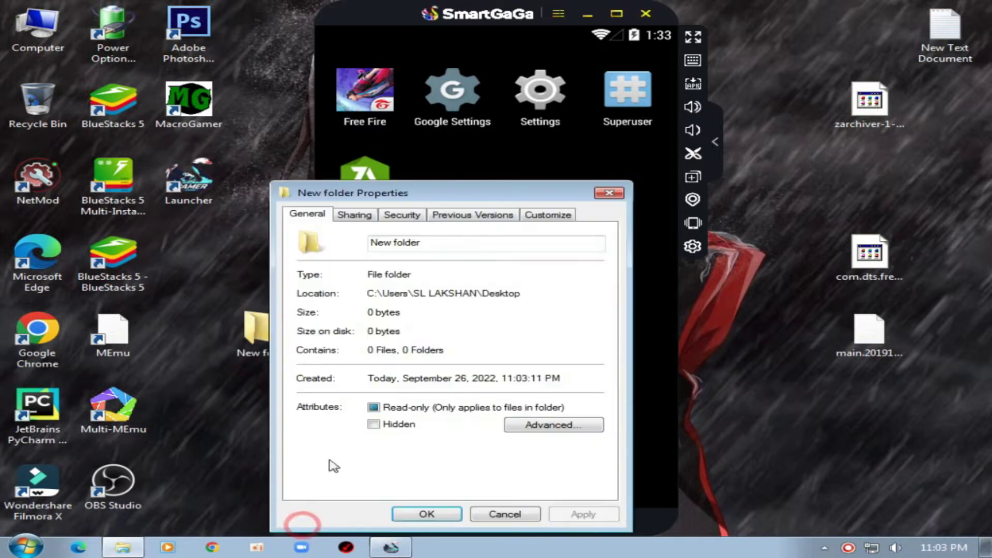
{"action": "left_click", "coordinate": [434, 249]}
{"action": "left_click_drag", "start_coordinate": [435, 249], "coordinate": [371, 246]}
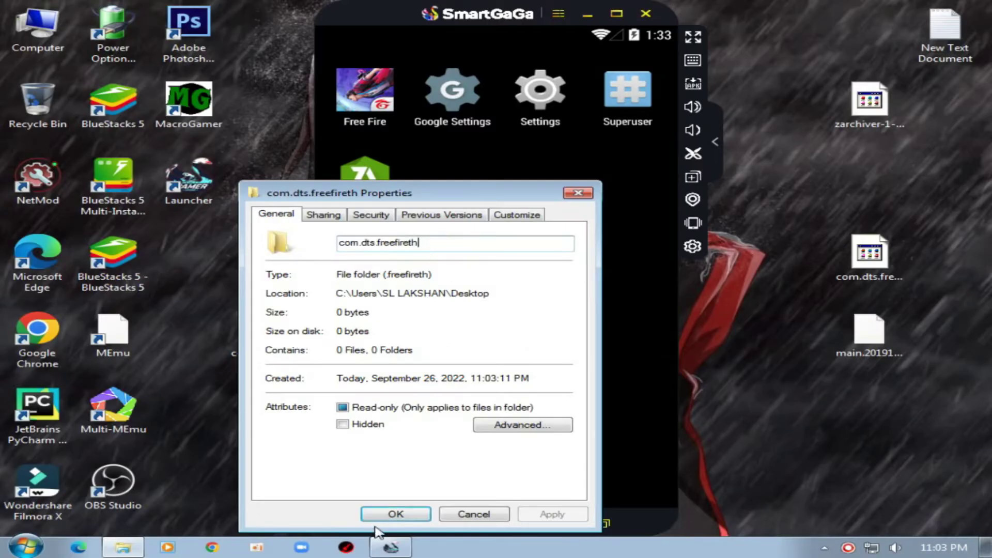
{"action": "left_click", "coordinate": [442, 535]}
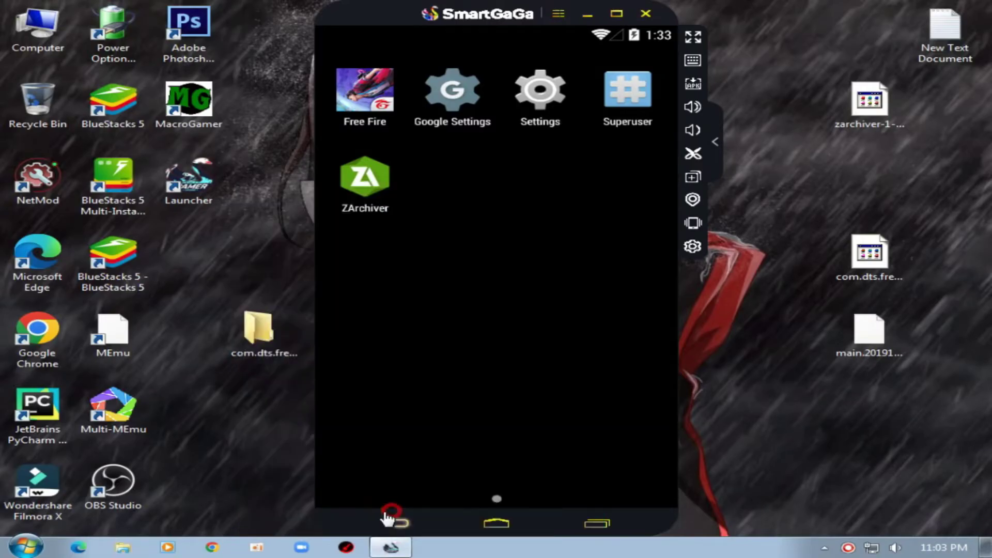
{"action": "left_click", "coordinate": [250, 371]}
Move the Free Fire OBB file lower on the desktop and check its size in the file properties.
{"action": "left_click", "coordinate": [854, 345]}
{"action": "left_click_drag", "start_coordinate": [853, 345], "coordinate": [818, 407]}
{"action": "right_click", "coordinate": [818, 406]}
{"action": "right_click", "coordinate": [858, 432]}
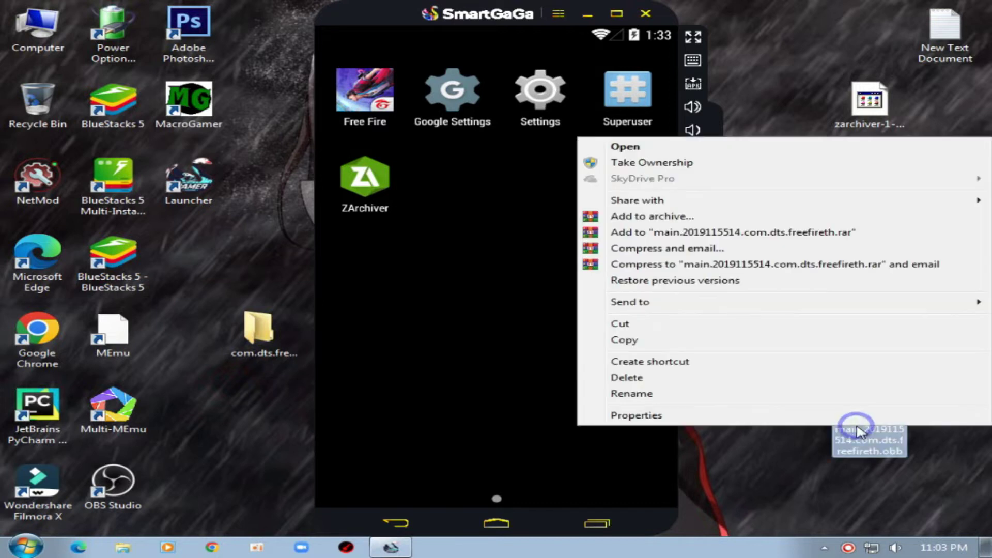
{"action": "left_click", "coordinate": [708, 416]}
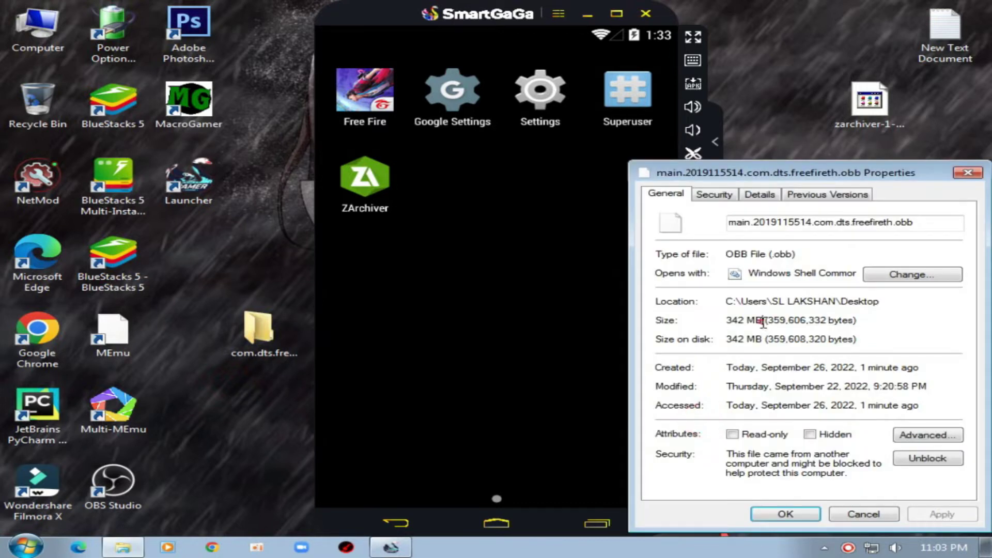
{"action": "left_click", "coordinate": [968, 173]}
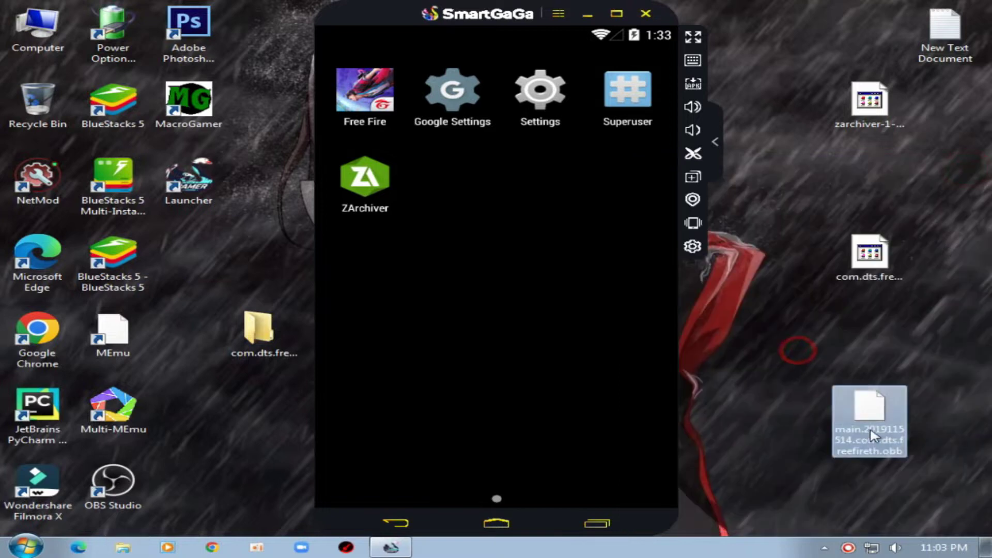
Cut the Free Fire OBB file from the desktop and paste it into the com.dts.freefireth folder.
{"action": "right_click", "coordinate": [873, 437]}
{"action": "left_click", "coordinate": [624, 321]}
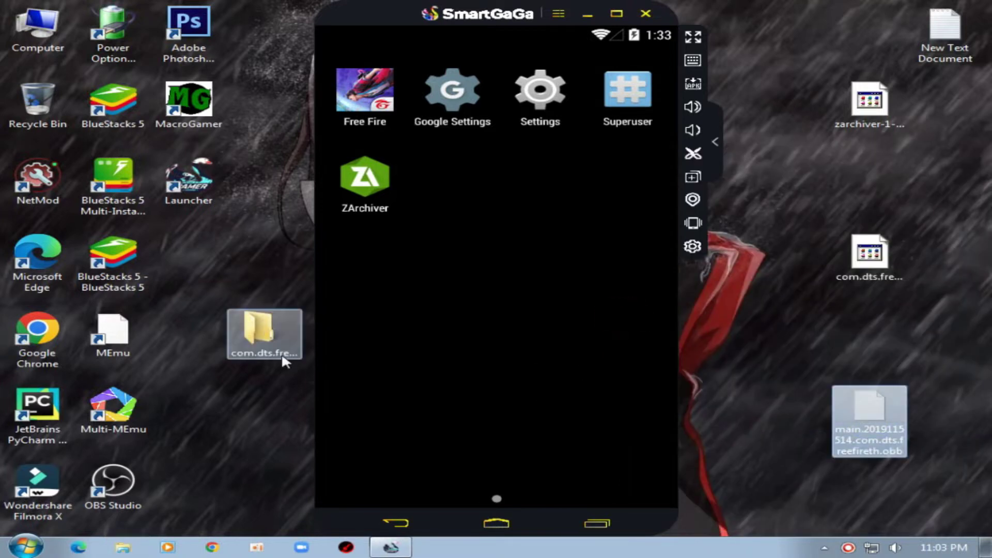
{"action": "double_click", "coordinate": [258, 331]}
{"action": "right_click", "coordinate": [401, 185]}
{"action": "left_click", "coordinate": [456, 285]}
{"action": "left_click", "coordinate": [469, 156]}
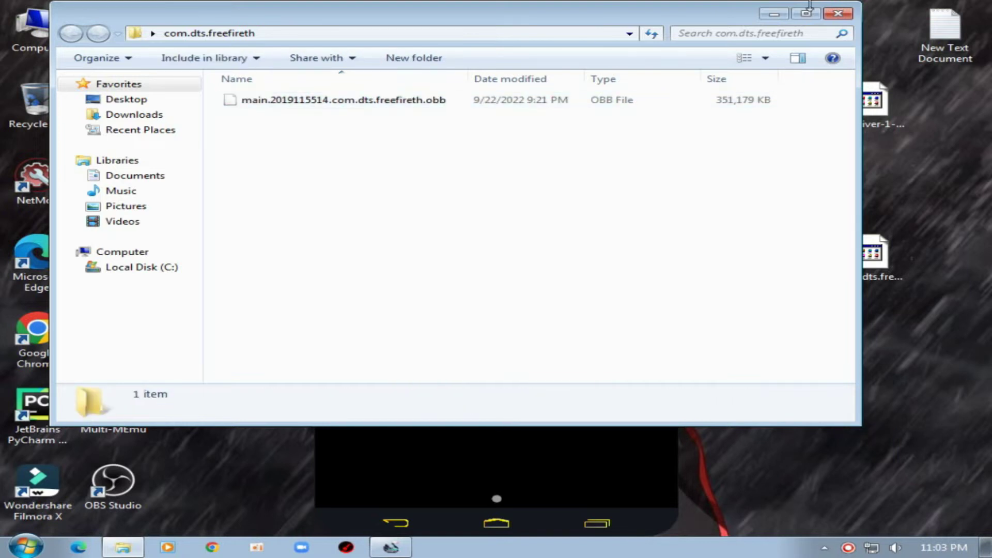
{"action": "left_click", "coordinate": [838, 13]}
Refresh the desktop, cut the com.dts.freefireth folder, and open the file location of the Launcher shortcut.
{"action": "right_click", "coordinate": [244, 237]}
{"action": "left_click", "coordinate": [265, 275]}
{"action": "right_click", "coordinate": [280, 335]}
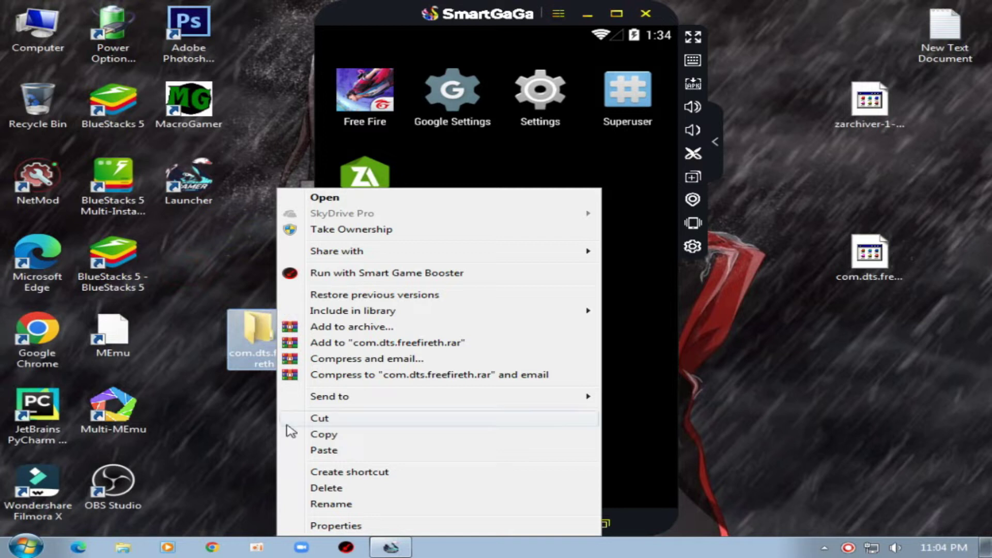
{"action": "left_click", "coordinate": [322, 417]}
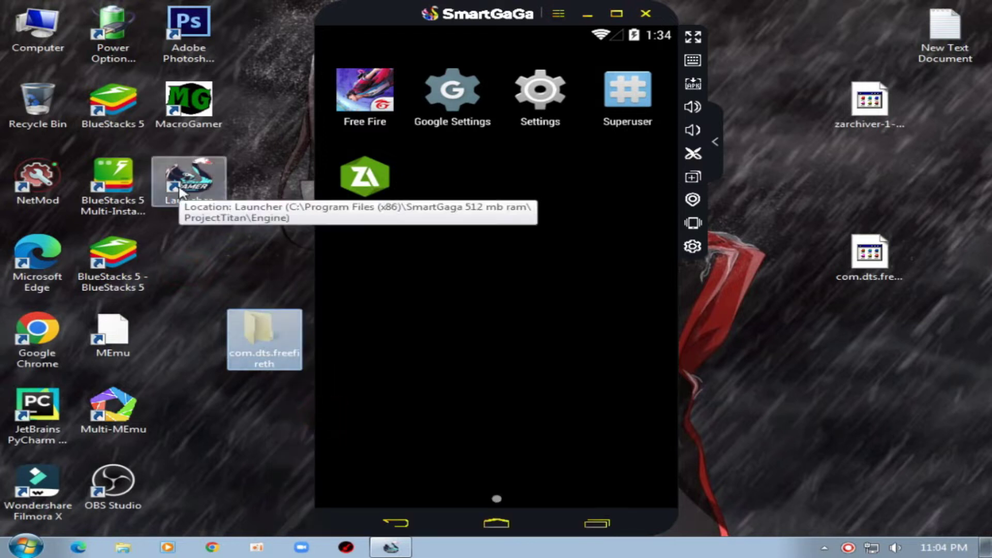
{"action": "left_click_drag", "start_coordinate": [222, 181], "coordinate": [223, 210]}
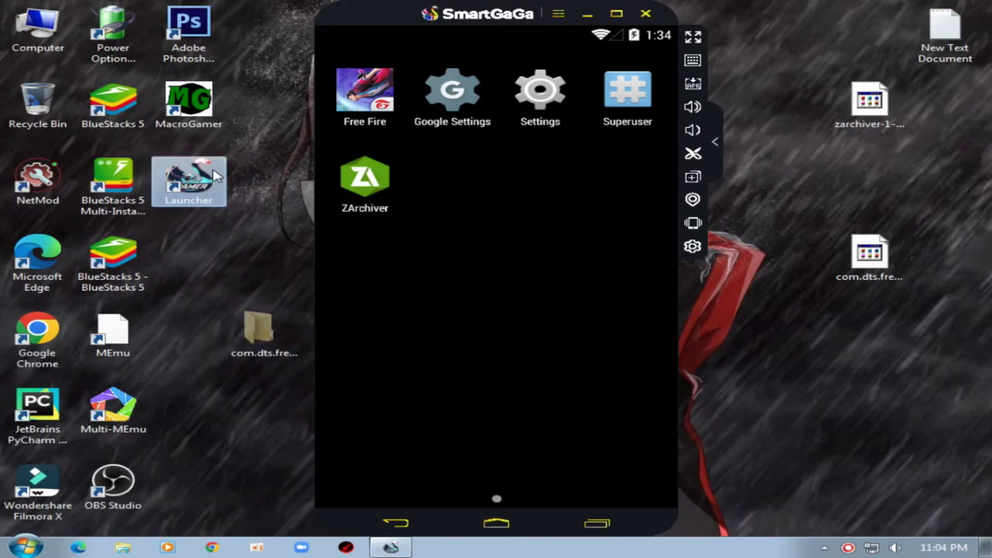
{"action": "right_click", "coordinate": [214, 176]}
{"action": "left_click", "coordinate": [288, 214]}
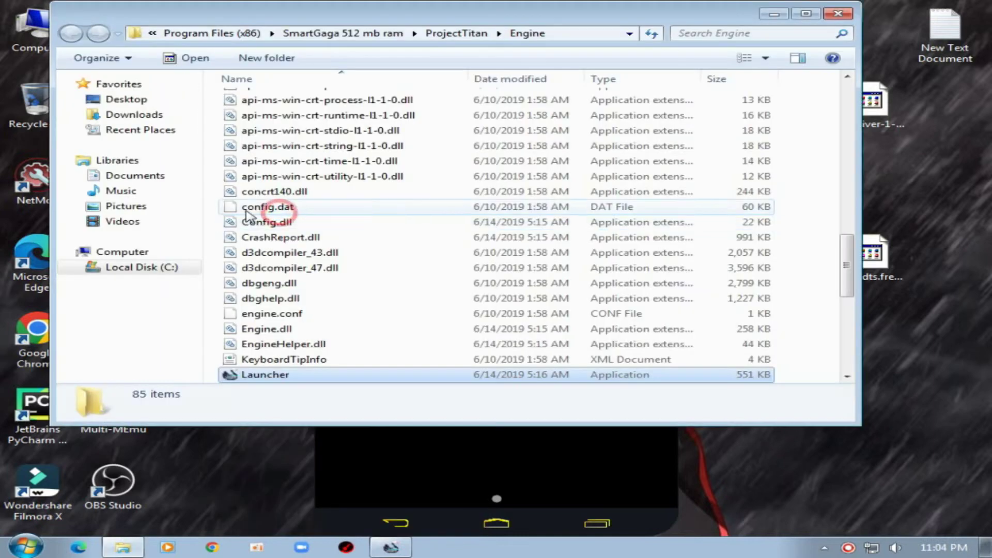
Paste the com.dts.freefireth folder into the Engine folder's sharefs subfolder, check its contents, and close the window.
{"action": "scroll", "coordinate": [292, 218], "scroll_direction": "up", "scroll_amount": 18}
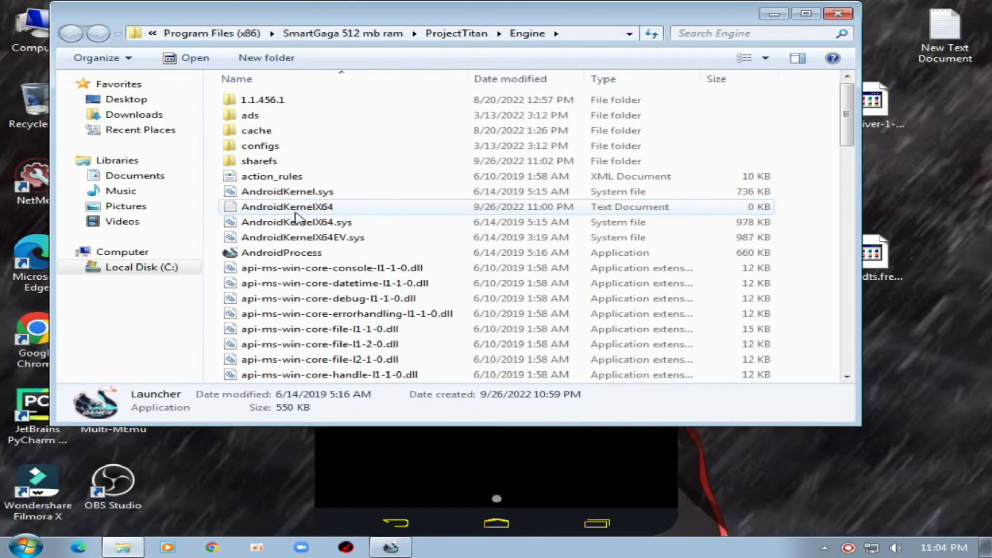
{"action": "left_click", "coordinate": [272, 162]}
{"action": "double_click", "coordinate": [259, 162]}
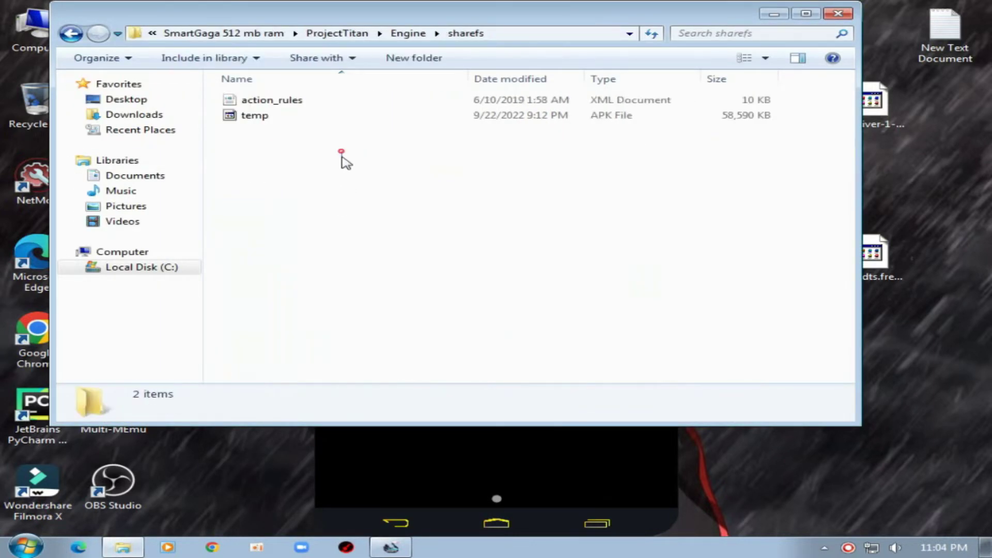
{"action": "right_click", "coordinate": [323, 185]}
{"action": "left_click", "coordinate": [377, 284]}
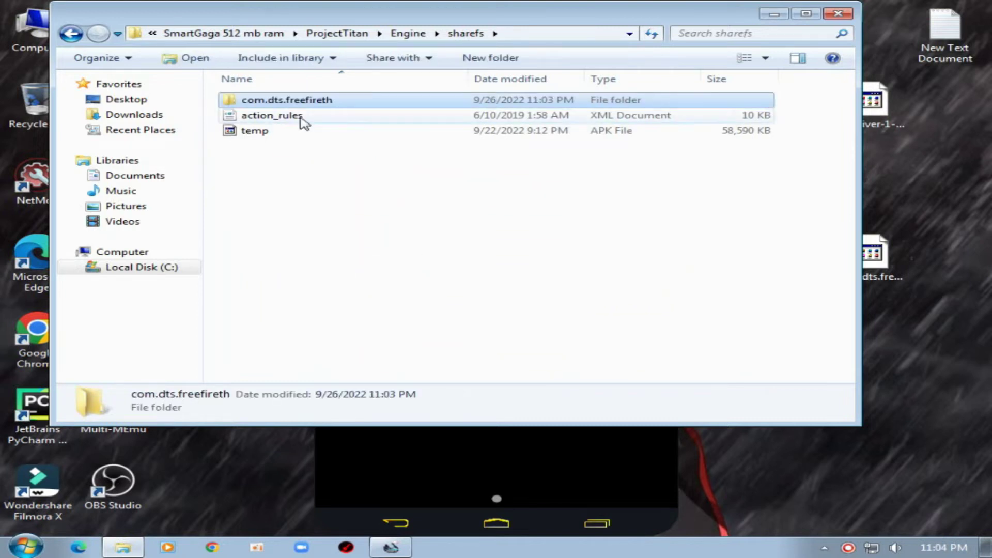
{"action": "double_click", "coordinate": [305, 101]}
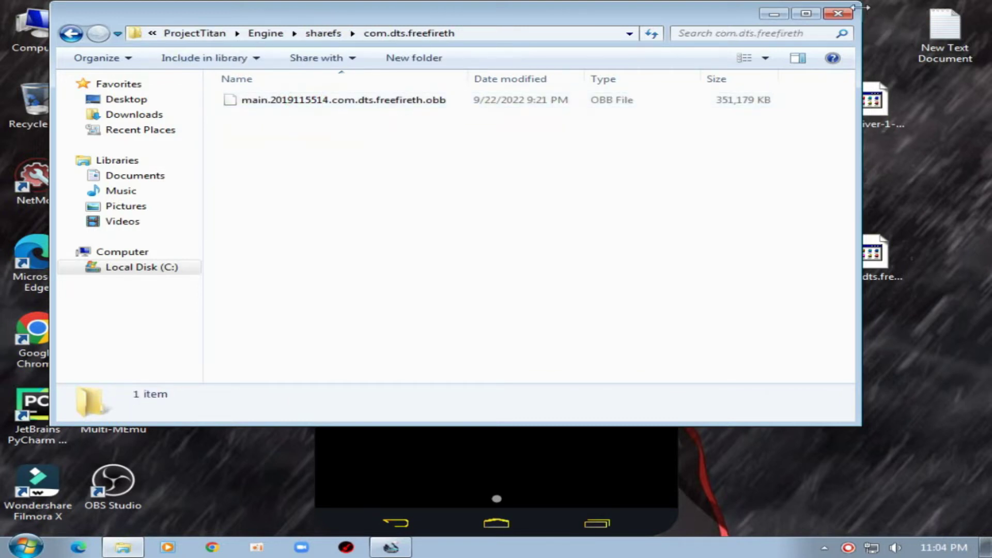
{"action": "left_click", "coordinate": [837, 15]}
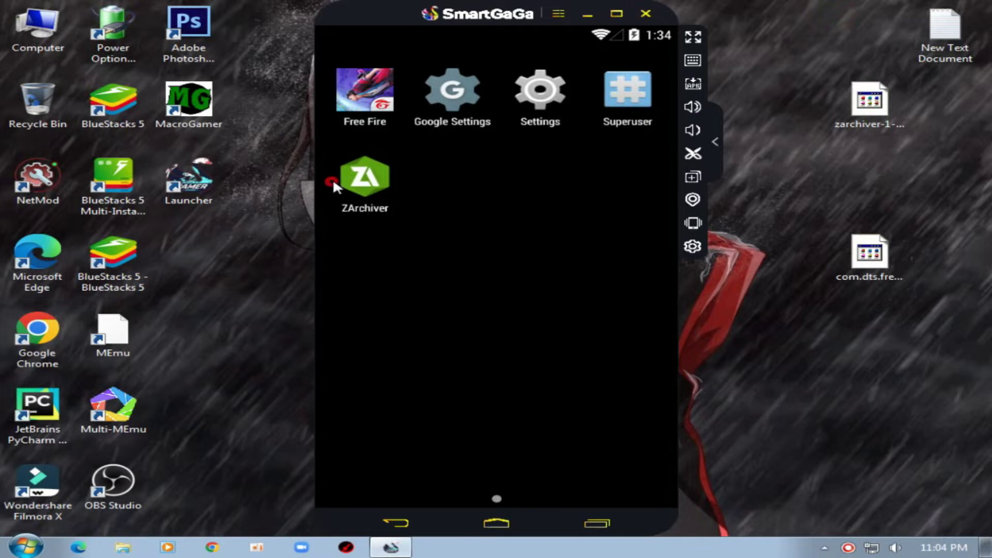
Open ZArchiver in the emulator and copy the com.dts.freefireth folder from the root-level share folder.
{"action": "left_click", "coordinate": [333, 182]}
{"action": "left_click", "coordinate": [494, 362]}
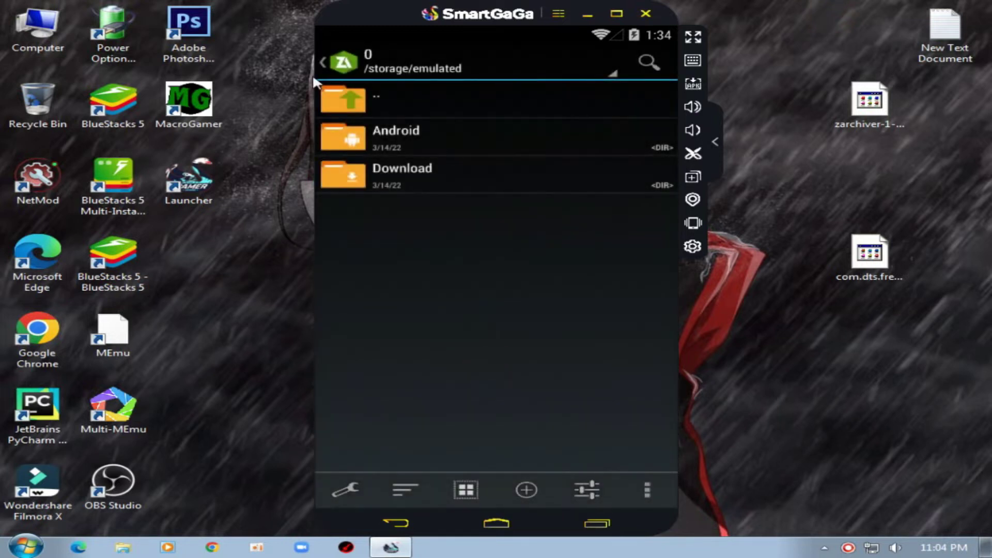
{"action": "left_click", "coordinate": [339, 107]}
{"action": "left_click", "coordinate": [338, 107]}
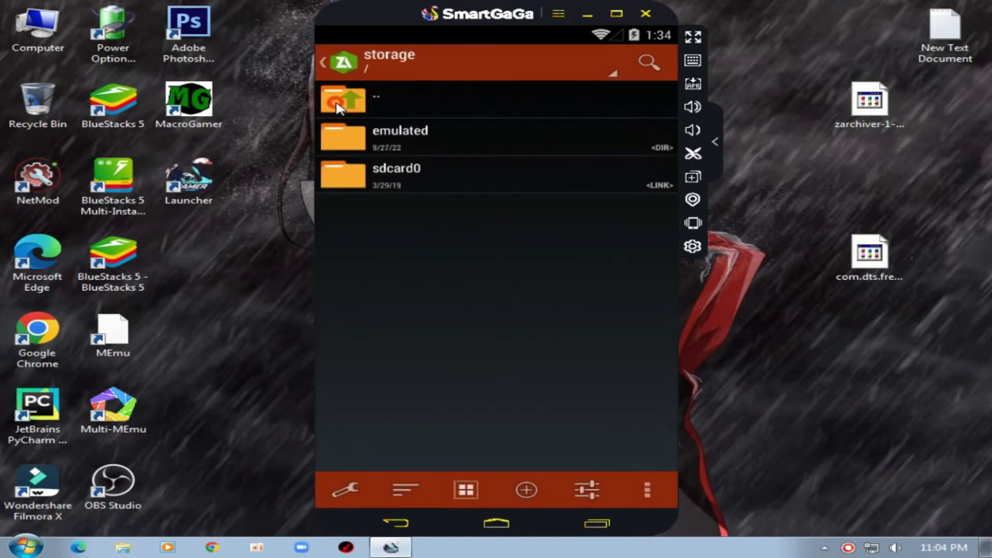
{"action": "left_click", "coordinate": [339, 108]}
{"action": "left_click", "coordinate": [372, 144]}
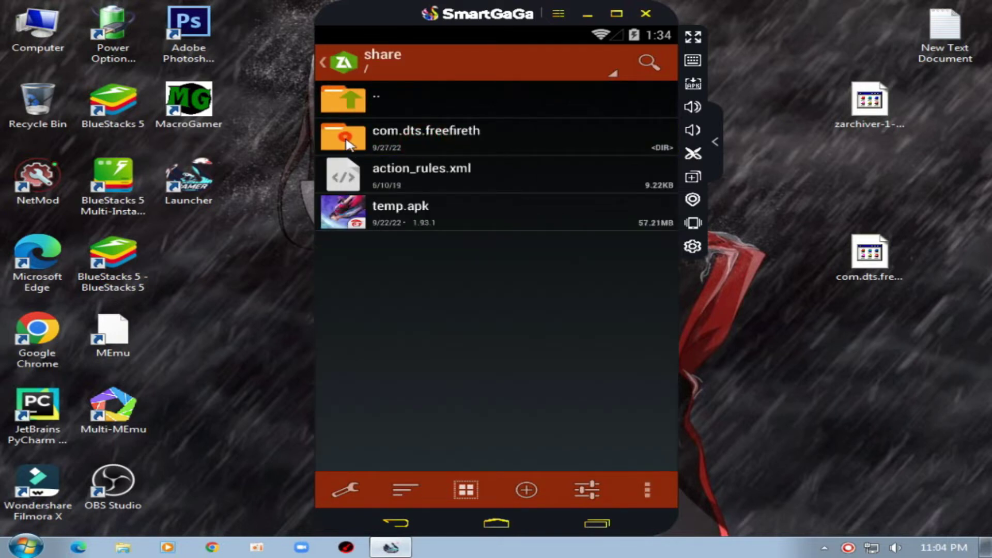
{"action": "left_click", "coordinate": [346, 143]}
{"action": "left_click", "coordinate": [417, 129]}
{"action": "left_click", "coordinate": [462, 263]}
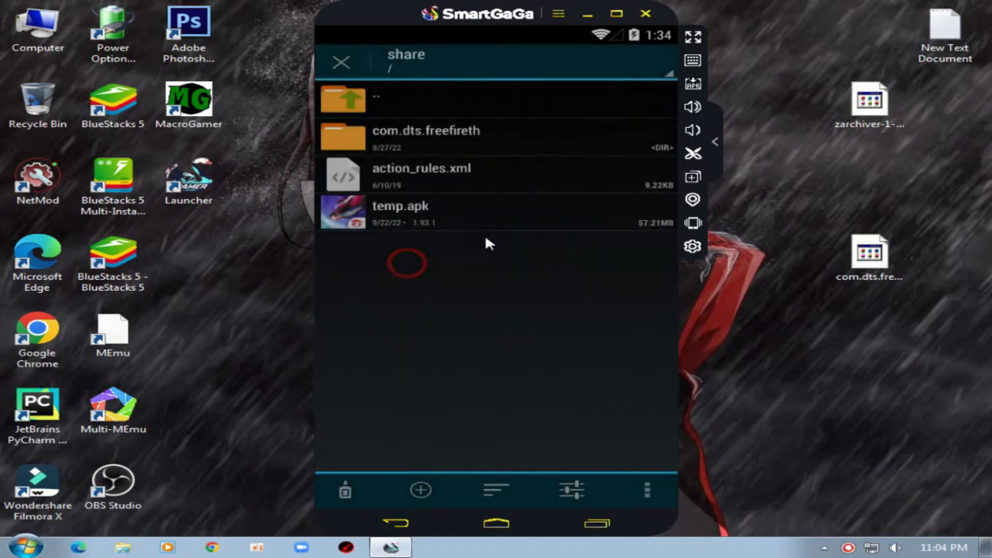
Paste the copied com.dts.freefireth folder into /storage/emulated/0/Android/obb.
{"action": "left_click", "coordinate": [465, 63]}
{"action": "left_click", "coordinate": [405, 105]}
{"action": "left_click", "coordinate": [398, 135]}
{"action": "left_click", "coordinate": [353, 175]}
{"action": "left_click", "coordinate": [428, 171]}
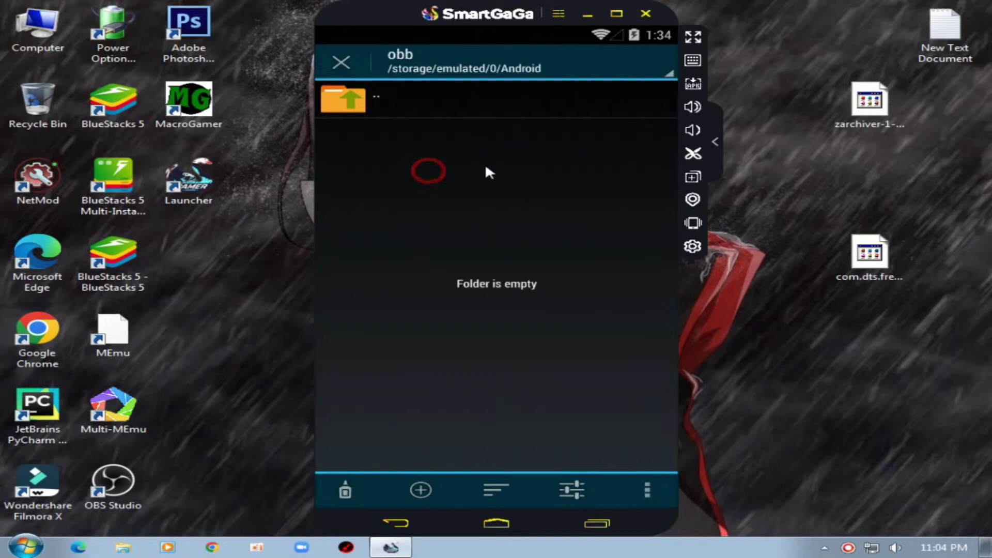
{"action": "left_click", "coordinate": [342, 490]}
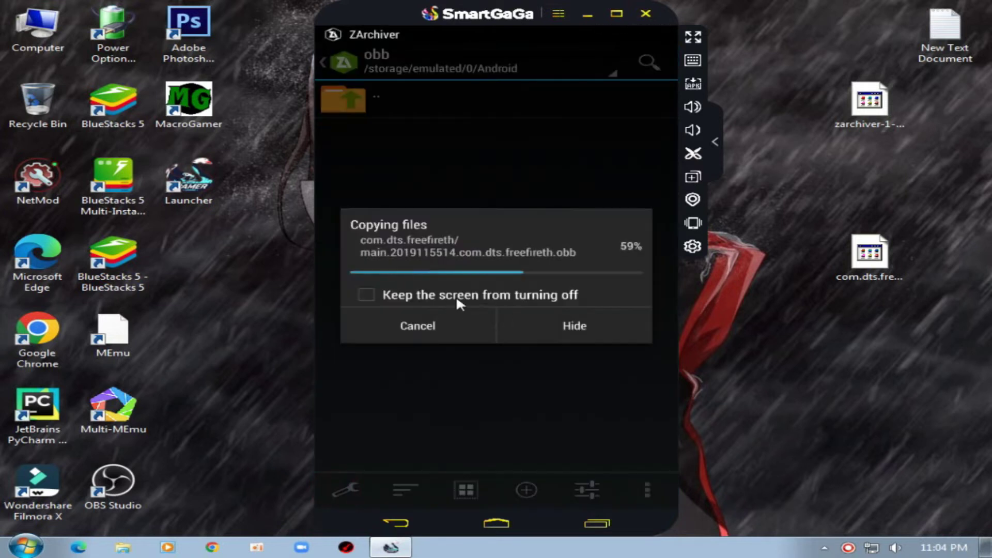
Check the contents of the pasted com.dts.freefireth folder and return to the emulator's home screen.
{"action": "left_click", "coordinate": [450, 131]}
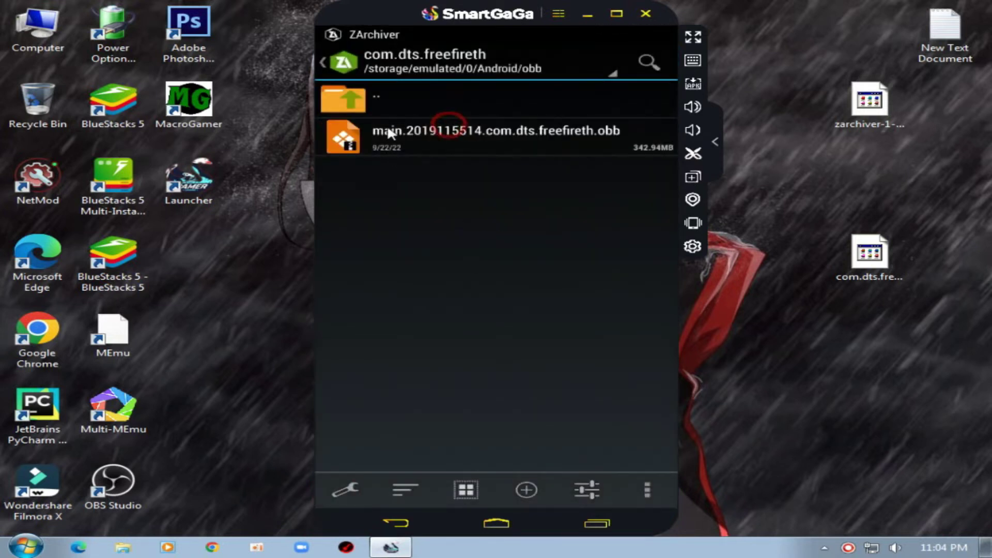
{"action": "double_click", "coordinate": [377, 94]}
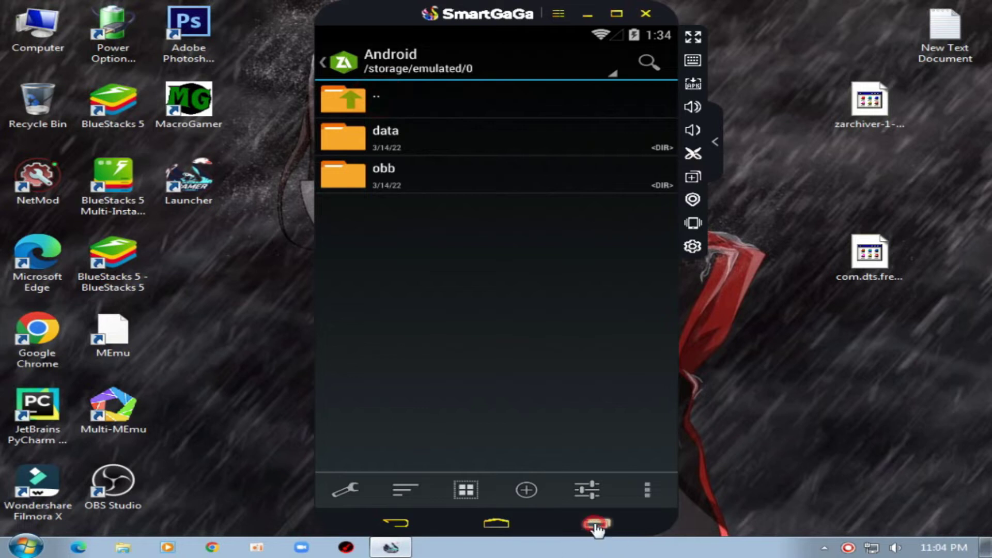
{"action": "key", "text": "Home"}
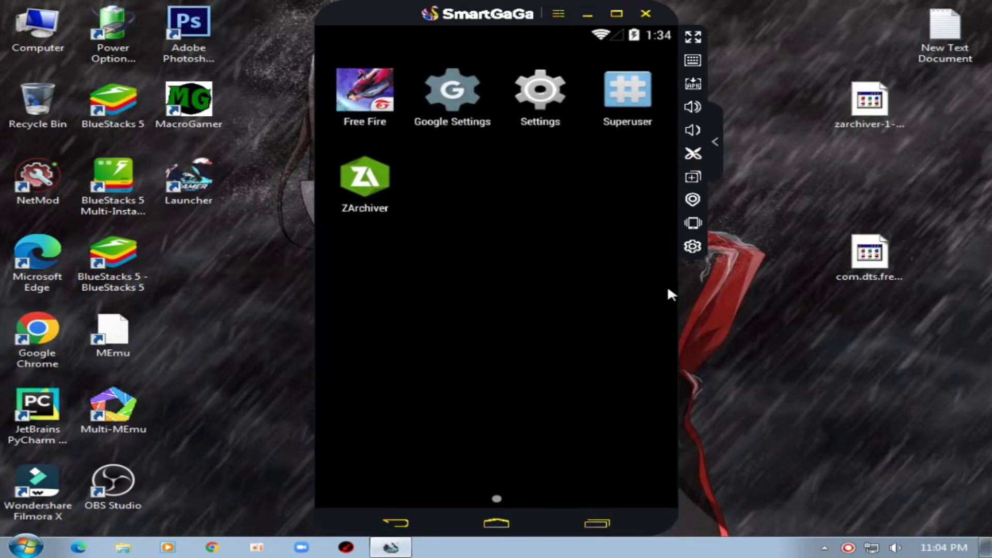
Set the emulator's resolution type to Tablet in the advanced settings, keep the CPU on Auto, save, and reboot the emulator.
{"action": "left_click", "coordinate": [693, 247]}
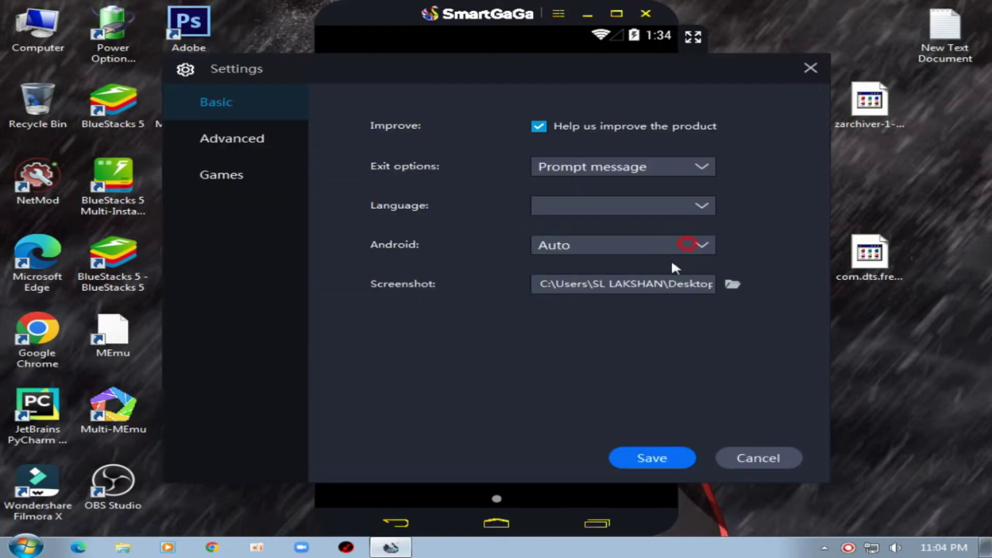
{"action": "left_click", "coordinate": [274, 140]}
{"action": "left_click", "coordinate": [523, 132]}
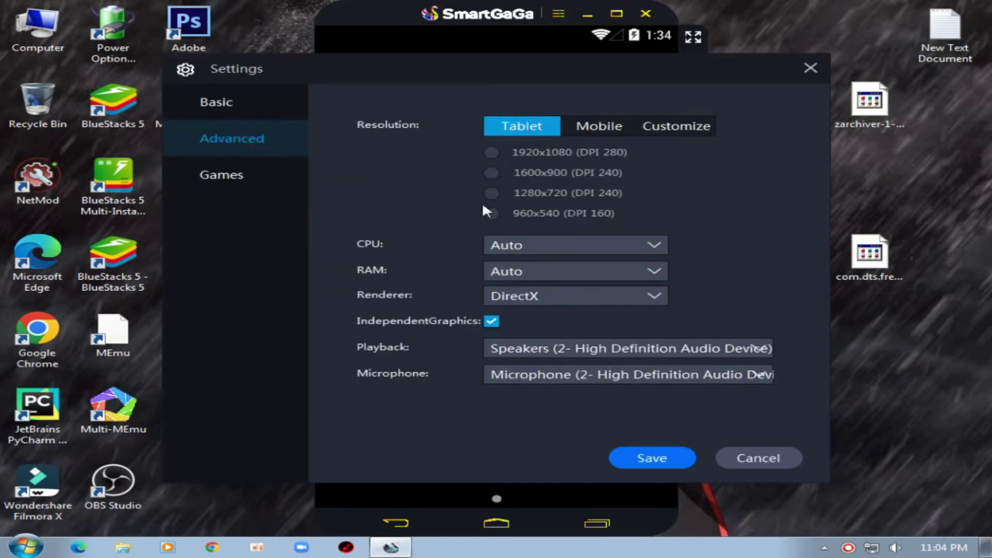
{"action": "left_click", "coordinate": [539, 246]}
{"action": "left_click", "coordinate": [407, 254]}
{"action": "left_click", "coordinate": [652, 459]}
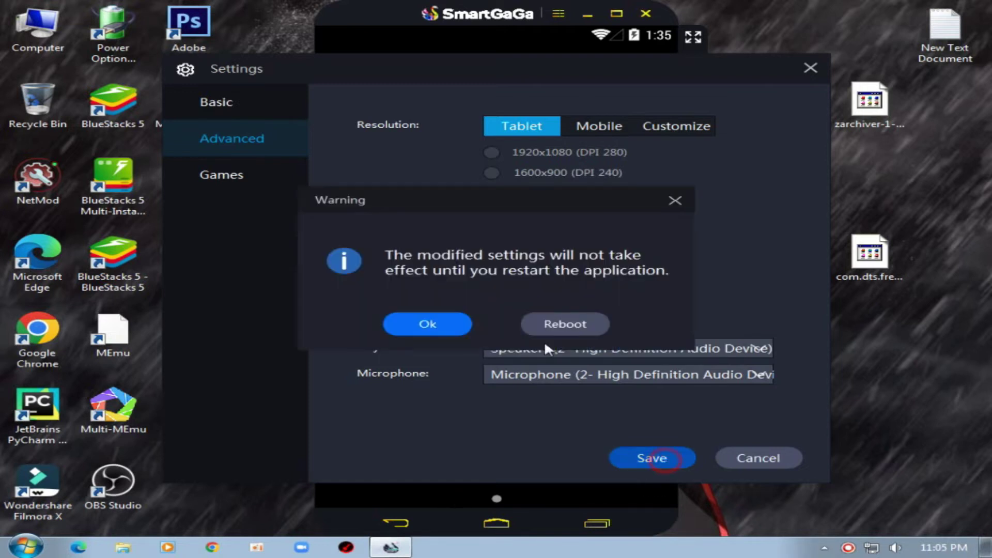
{"action": "left_click", "coordinate": [582, 325]}
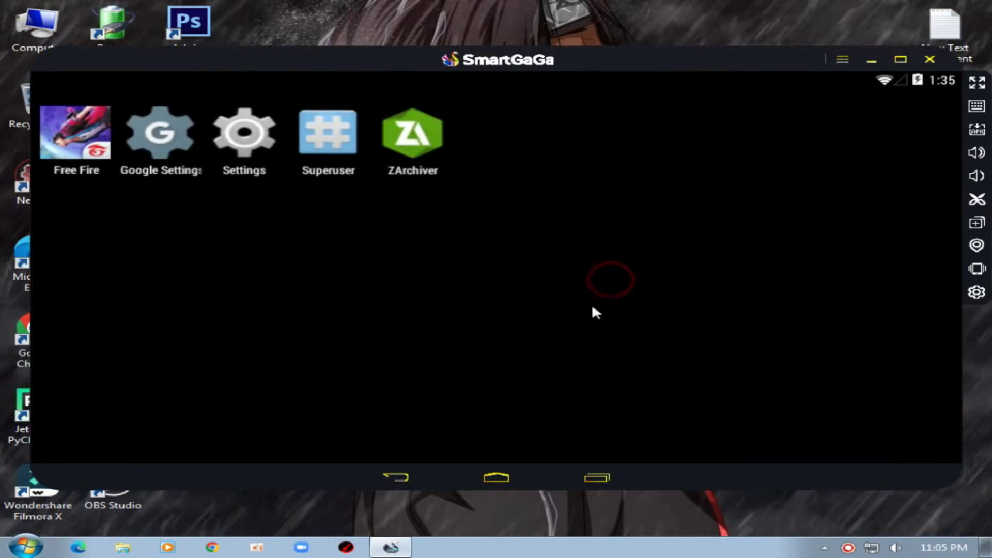
Launch Free Fire, dismiss the keymapping guide, and view the additional sign-in options before closing them.
{"action": "left_click", "coordinate": [78, 136]}
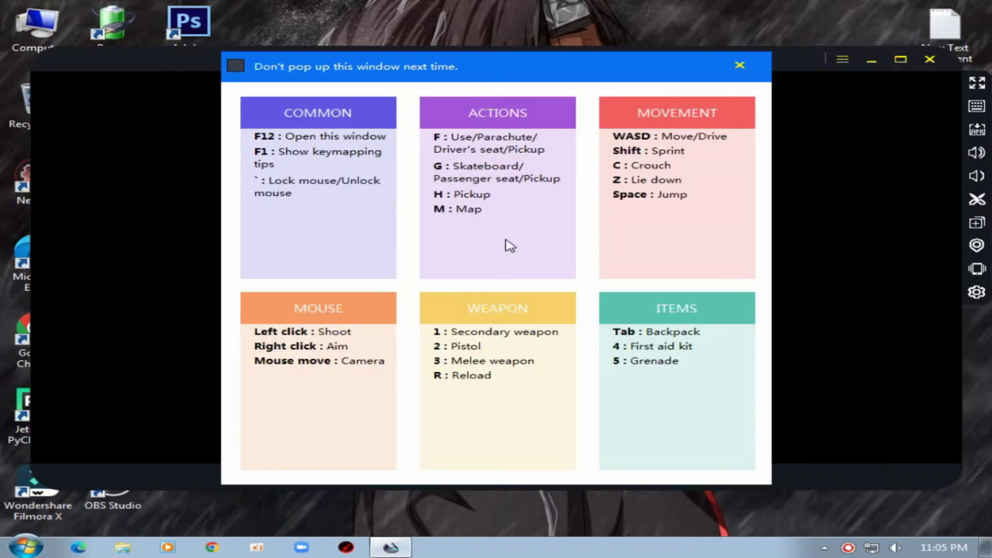
{"action": "left_click", "coordinate": [740, 66]}
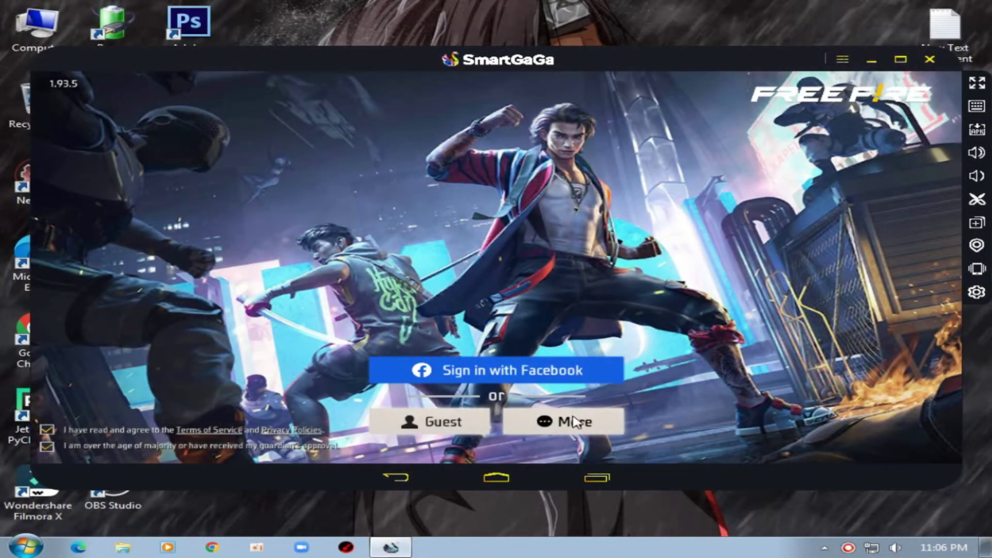
{"action": "left_click", "coordinate": [575, 422]}
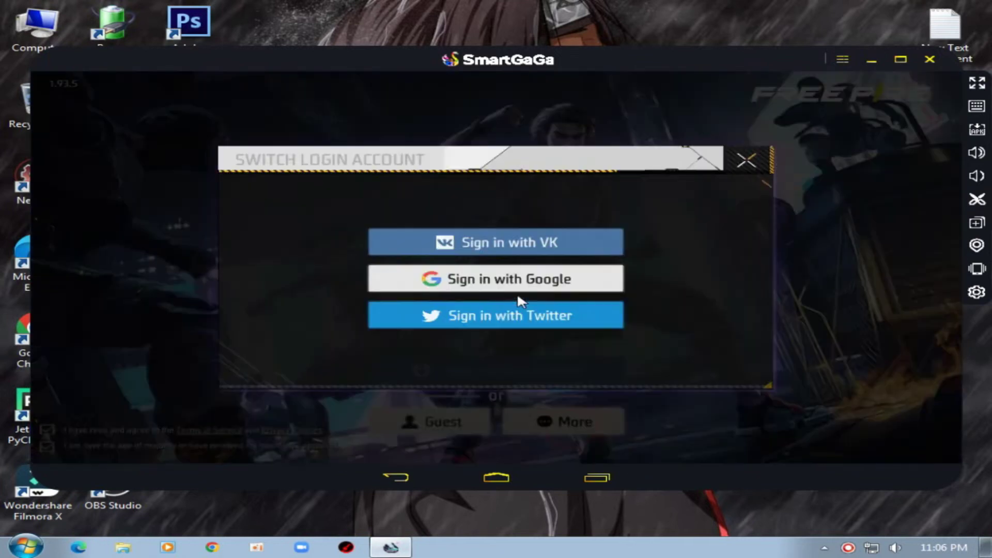
{"action": "left_click", "coordinate": [745, 161]}
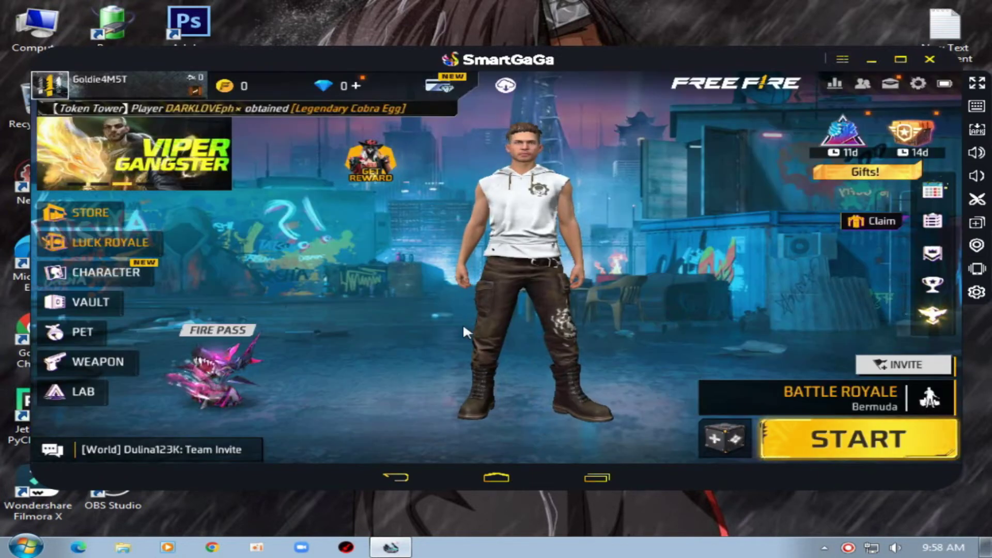
Set Free Fire's display graphics to Smooth and High FPS to Normal.
{"action": "left_click", "coordinate": [916, 88]}
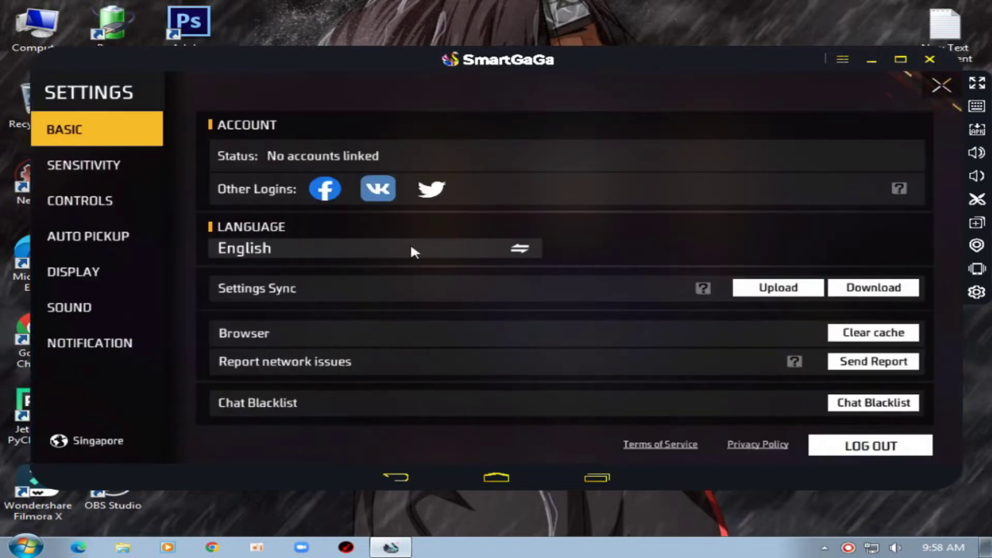
{"action": "left_click", "coordinate": [65, 283]}
{"action": "left_click", "coordinate": [688, 151]}
{"action": "left_click", "coordinate": [803, 197]}
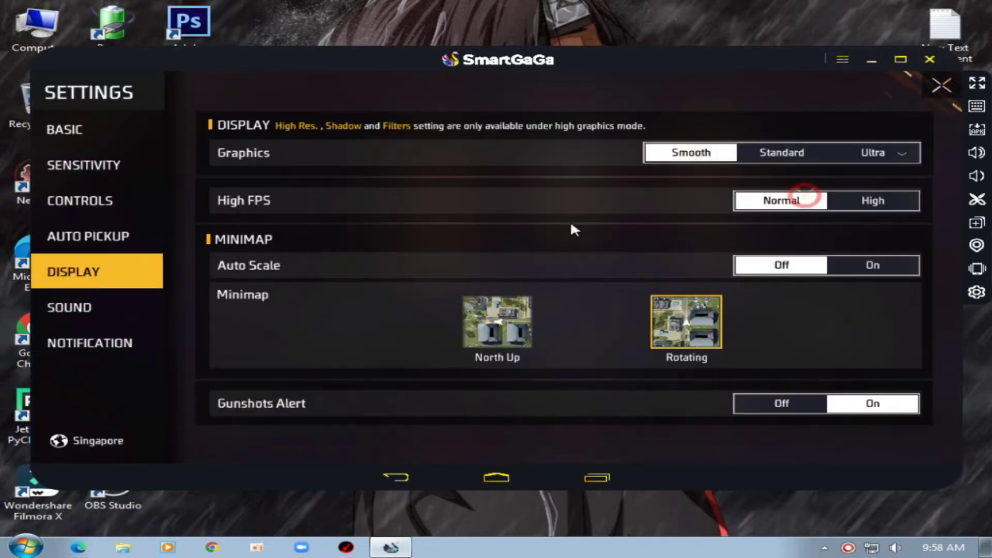
Examine the emulator's key mapping over the game's custom HUD layout, and return to the Free Fire lobby.
{"action": "left_click", "coordinate": [80, 201]}
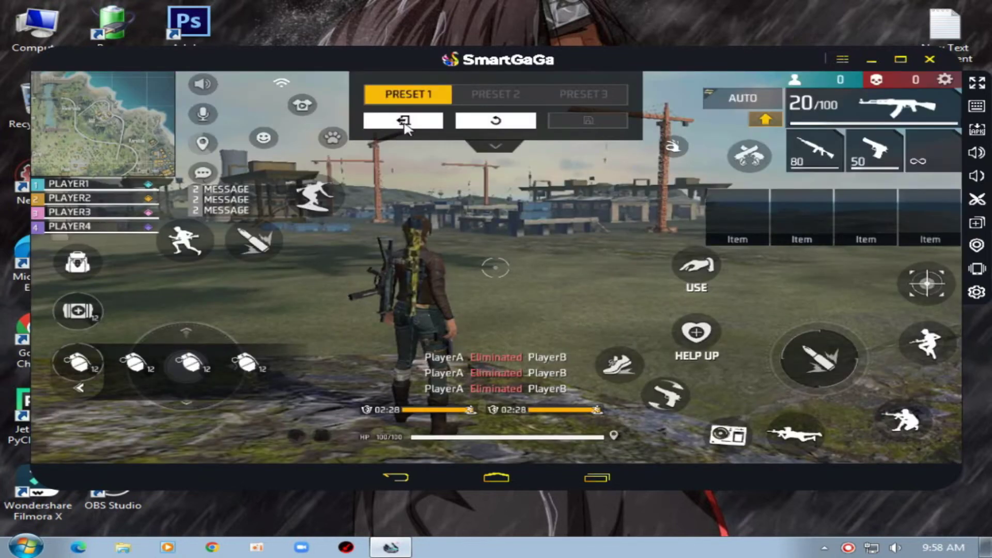
{"action": "left_click", "coordinate": [973, 109]}
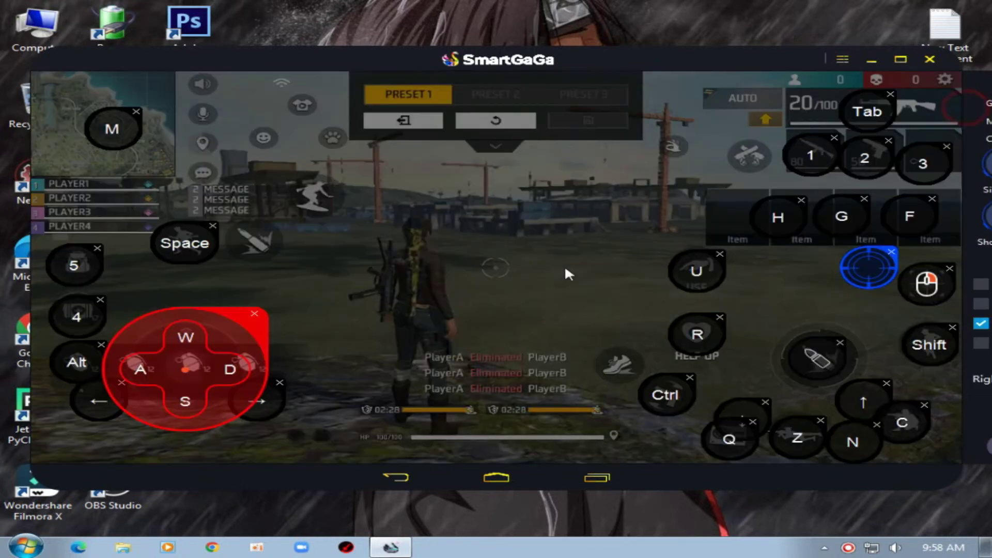
{"action": "left_click_drag", "start_coordinate": [695, 57], "coordinate": [443, 66]}
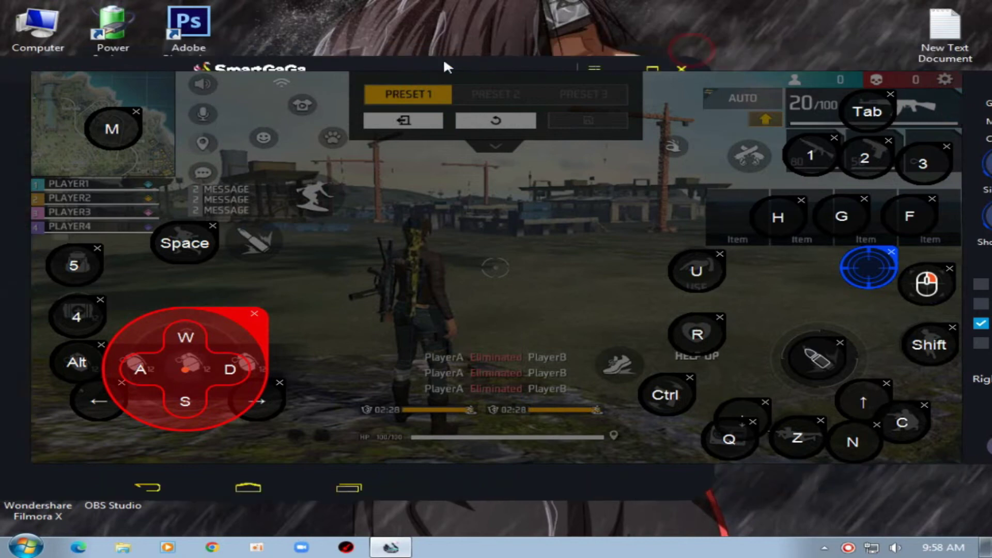
{"action": "left_click", "coordinate": [954, 94]}
{"action": "left_click_drag", "start_coordinate": [450, 61], "coordinate": [696, 47]}
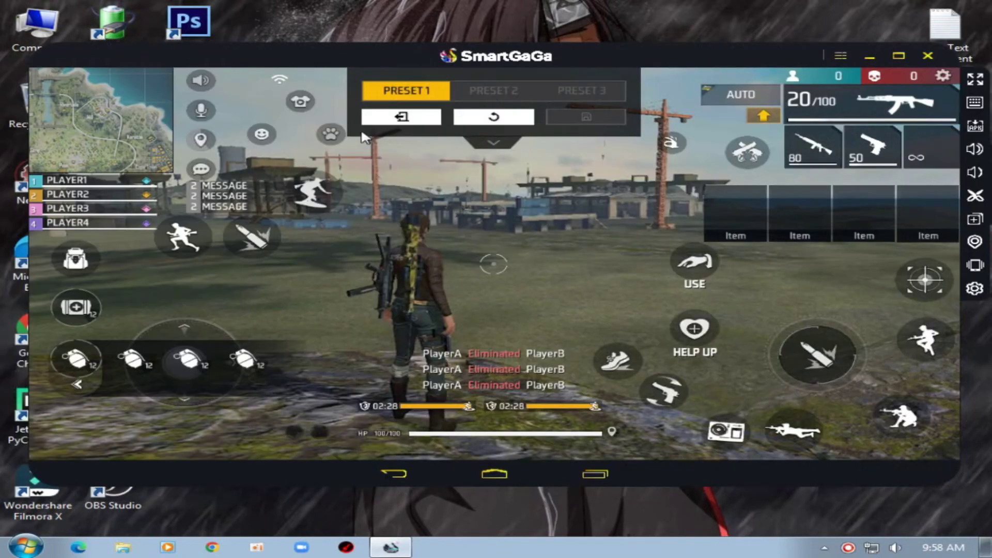
{"action": "left_click", "coordinate": [398, 123]}
{"action": "left_click", "coordinate": [931, 88]}
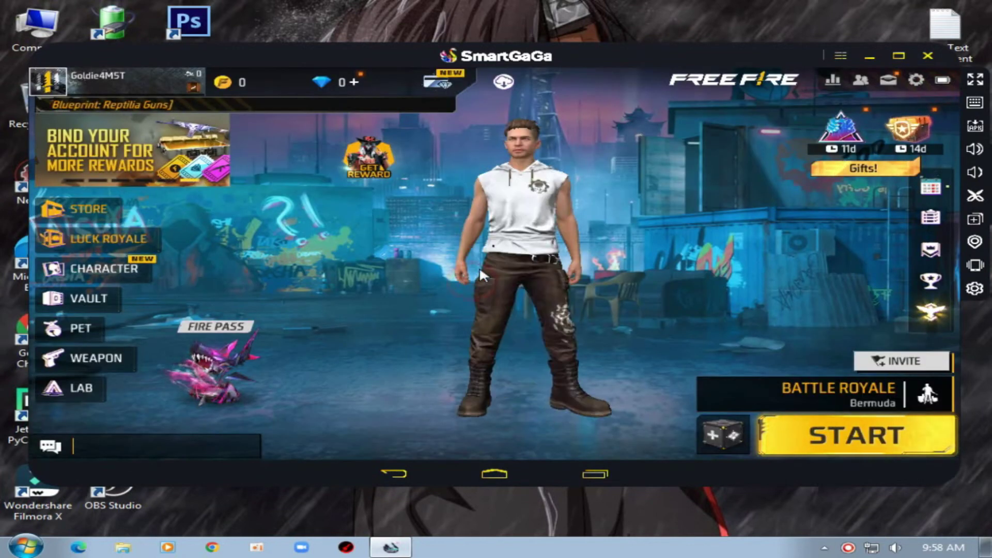
Start a Battle Royale match on Bermuda and run around the pre-match waiting area.
{"action": "left_click", "coordinate": [865, 432]}
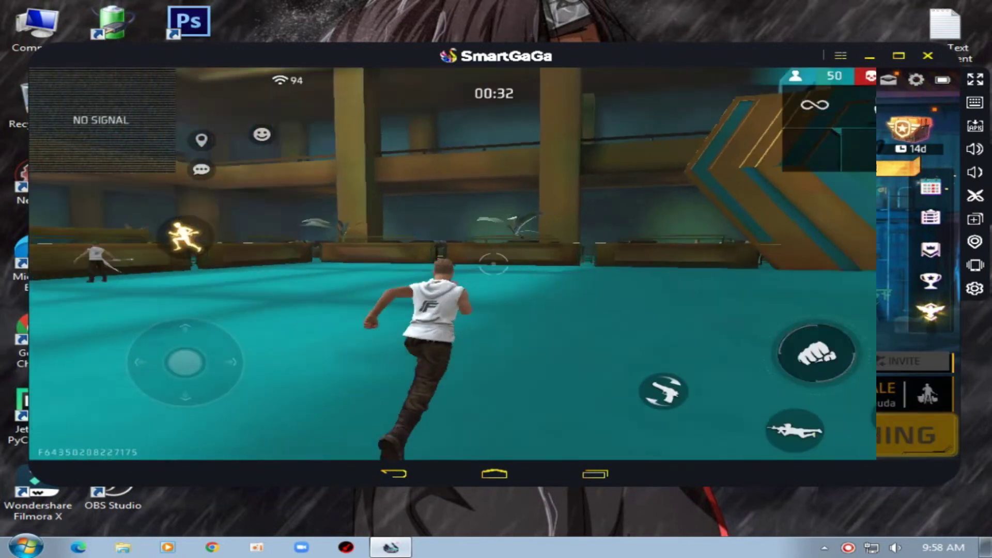
{"action": "key", "text": "w"}
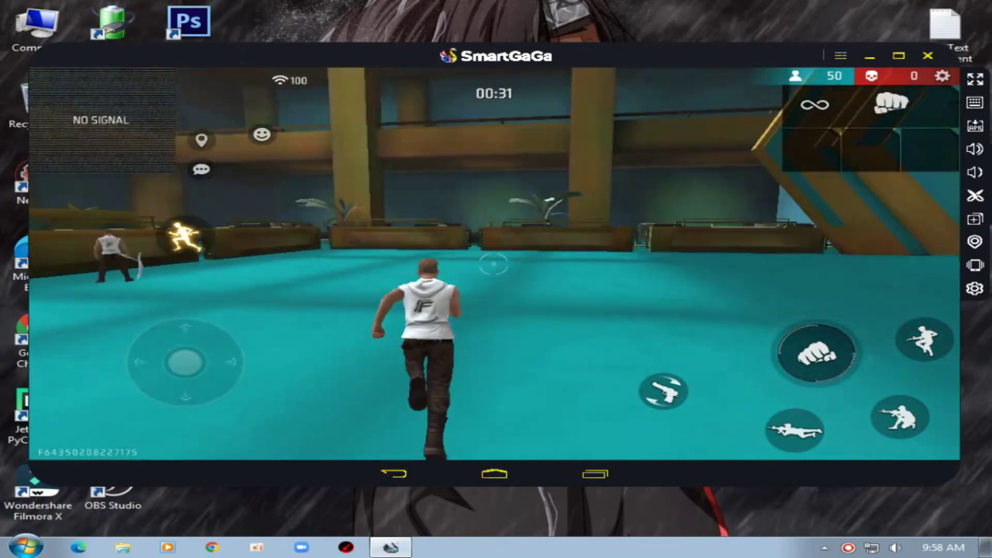
{"action": "key", "text": "w"}
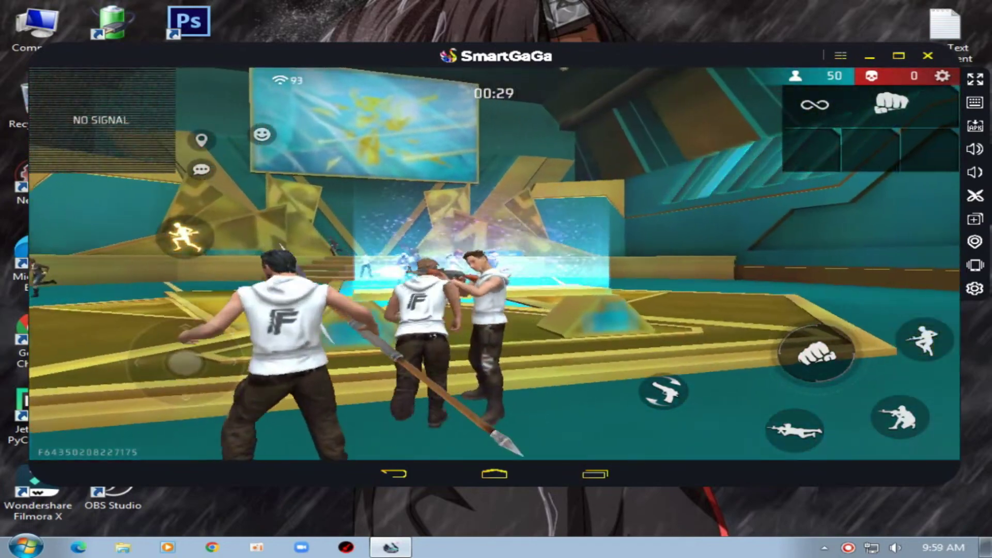
{"action": "key", "text": "d"}
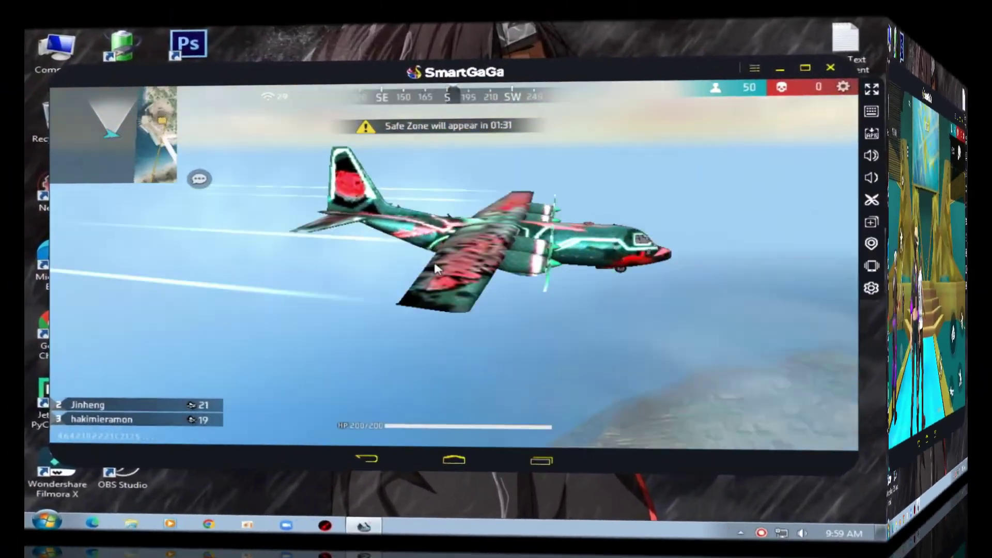
Look around from the plane, parachute onto the building at Peak, and crouch and move through it.
{"action": "left_click_drag", "start_coordinate": [436, 269], "coordinate": [776, 314]}
{"action": "key", "text": "space"}
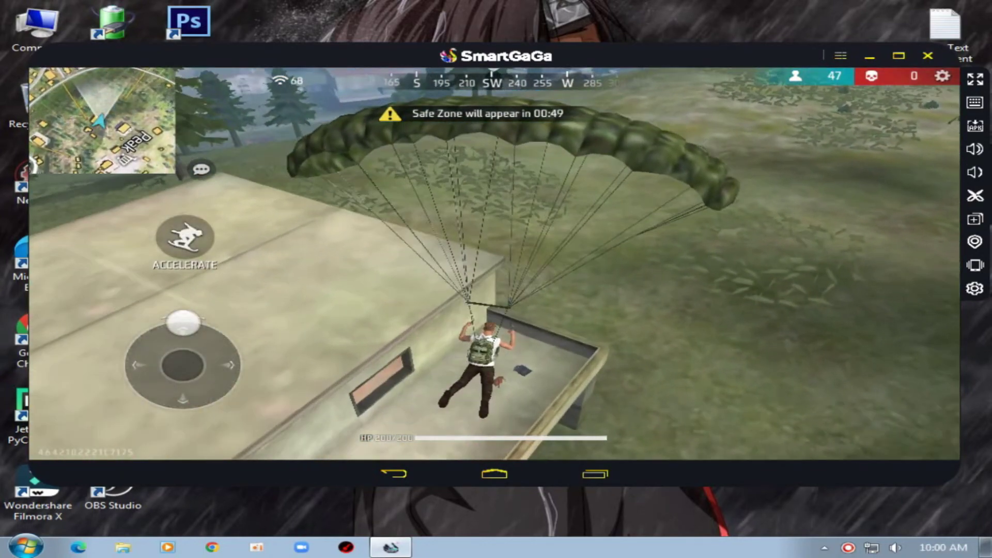
{"action": "key", "text": "c"}
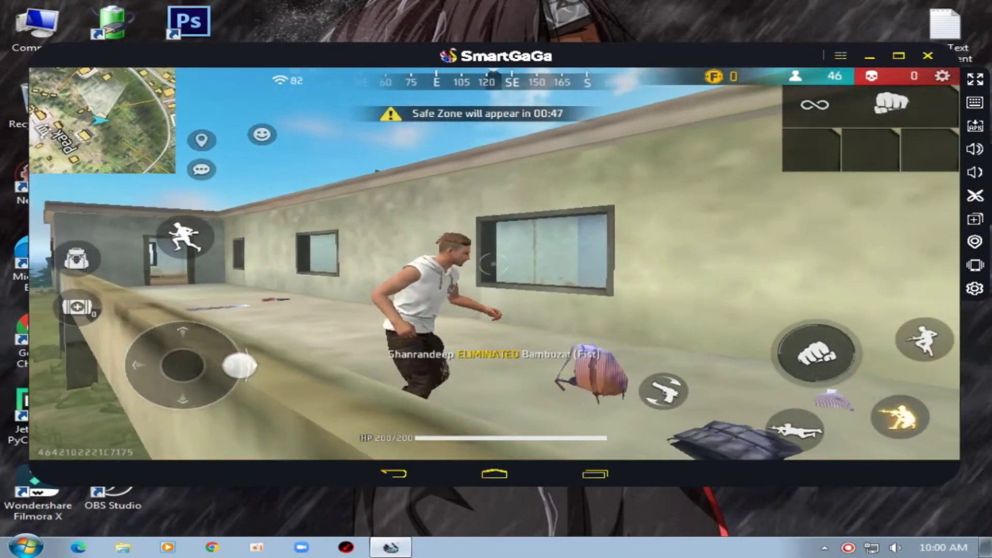
{"action": "key", "text": "w"}
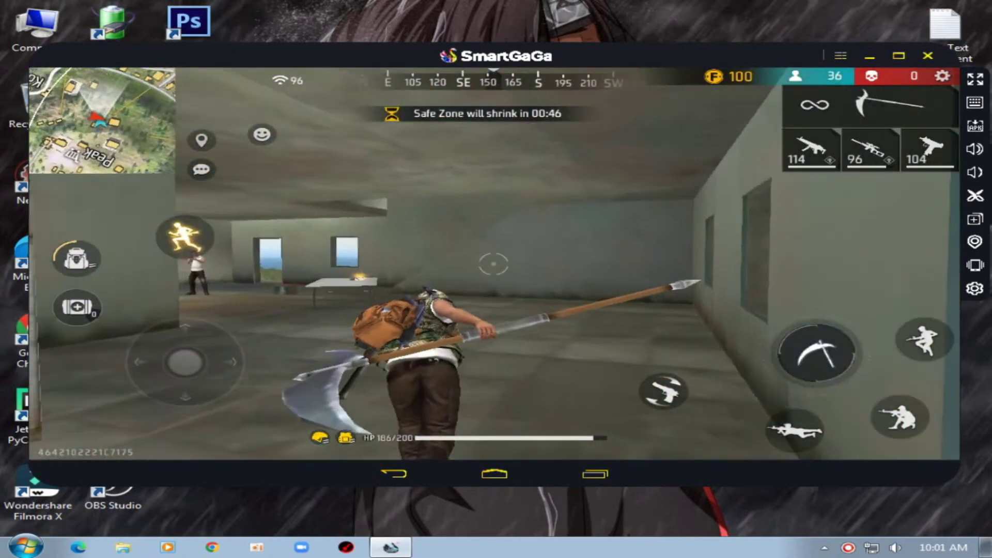
Equip the primary gun, shoot the enemy inside the building, and switch back to the melee weapon.
{"action": "key", "text": "1"}
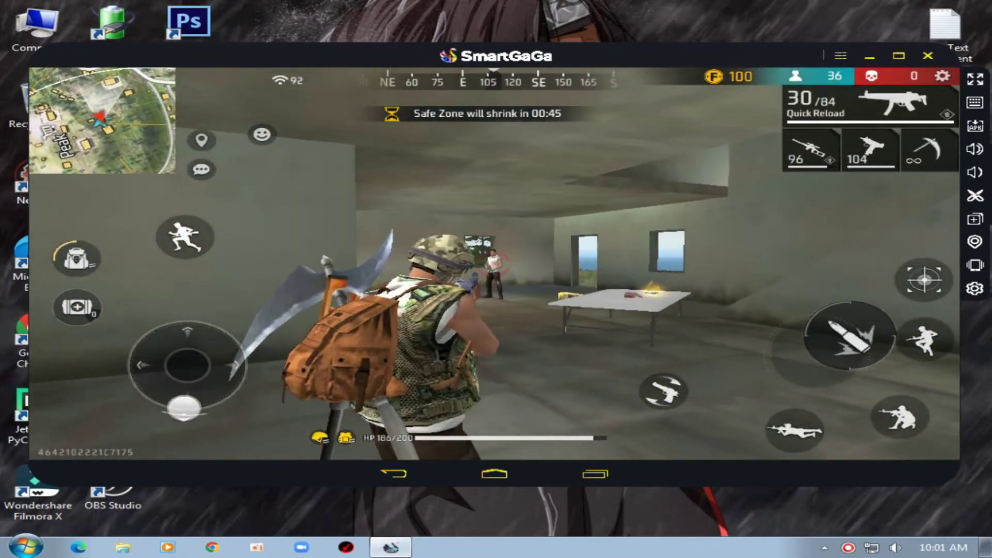
{"action": "left_click", "coordinate": [493, 263]}
{"action": "key", "text": "3"}
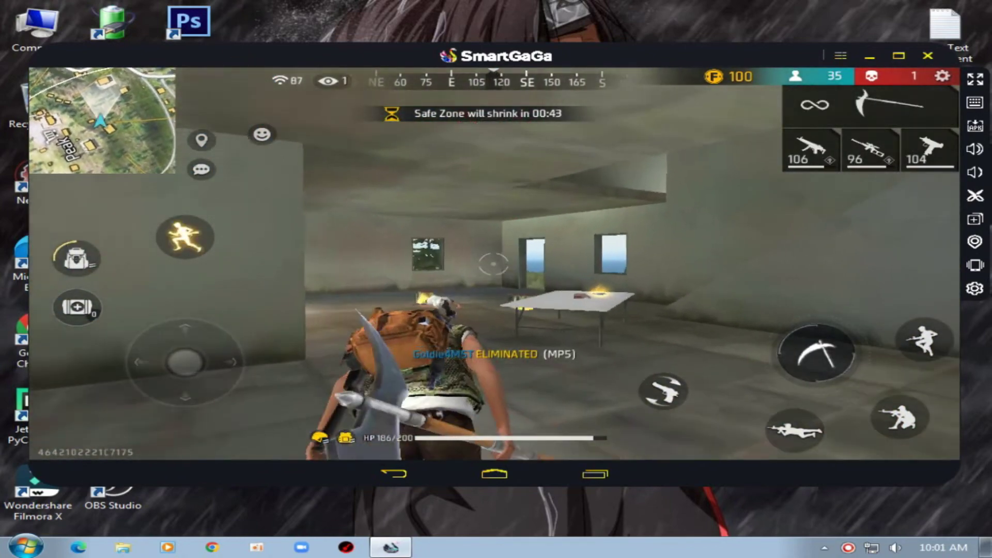
Equip the shotgun, back away inside the house, and shoot the enemy in the hallway.
{"action": "key", "text": "1"}
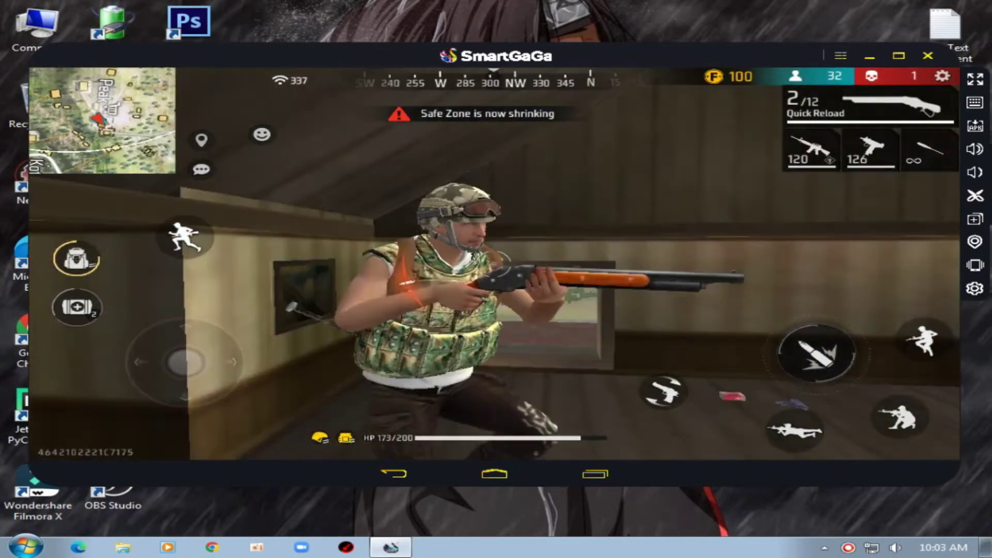
{"action": "key", "text": "s"}
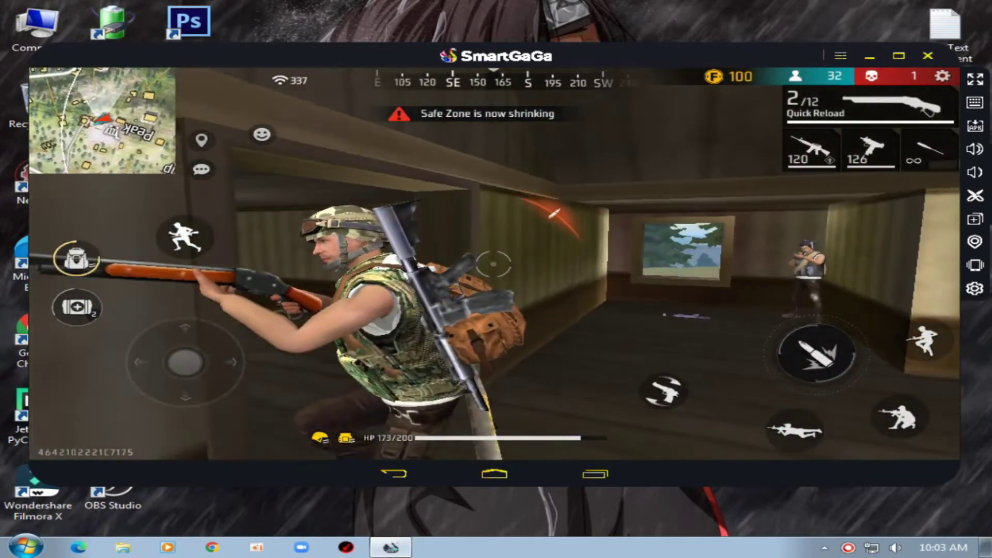
{"action": "key", "text": "3"}
{"action": "key", "text": "1"}
{"action": "left_click", "coordinate": [493, 264]}
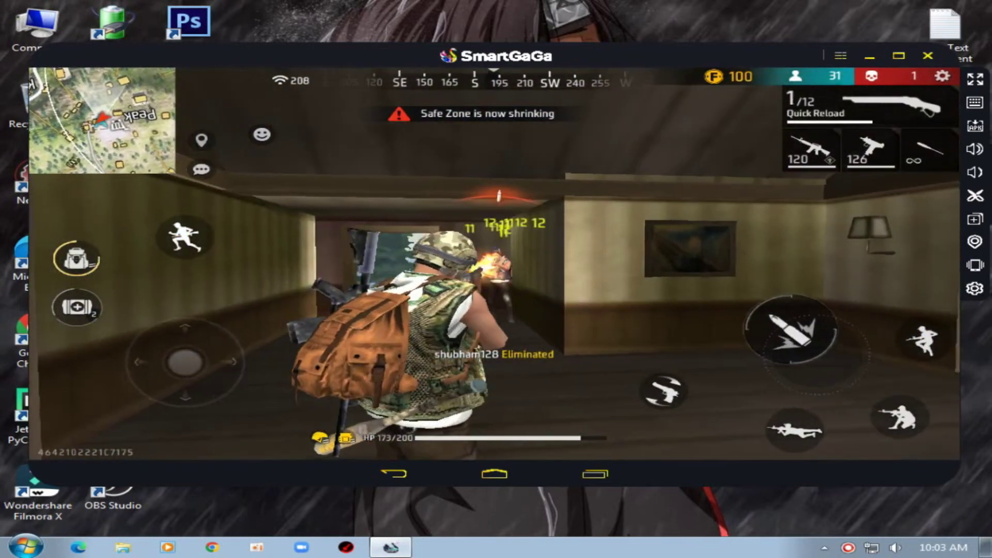
Switch to the bat, move to the dropped loot, and re-equip the shotgun to face the next enemy.
{"action": "key", "text": "3"}
{"action": "key", "text": "d"}
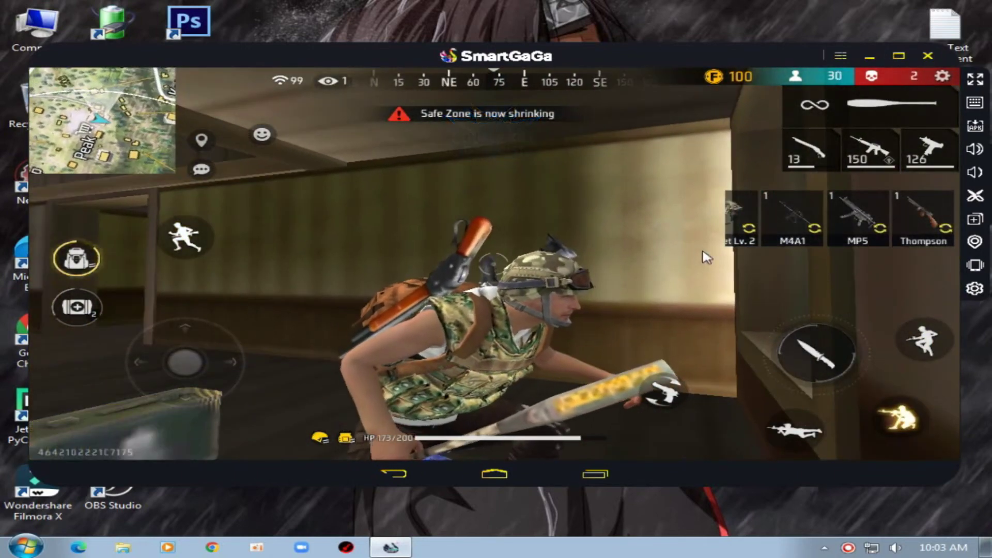
{"action": "key", "text": "1"}
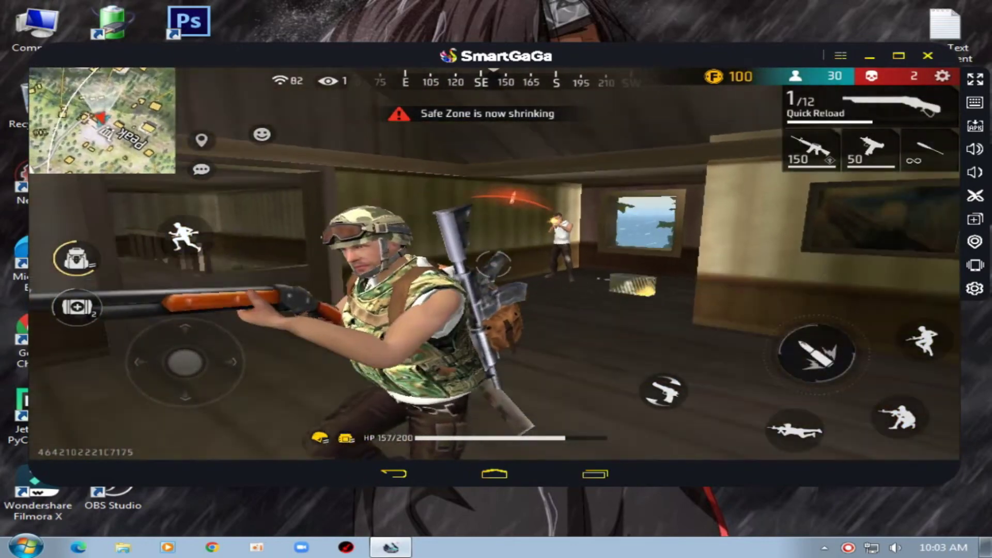